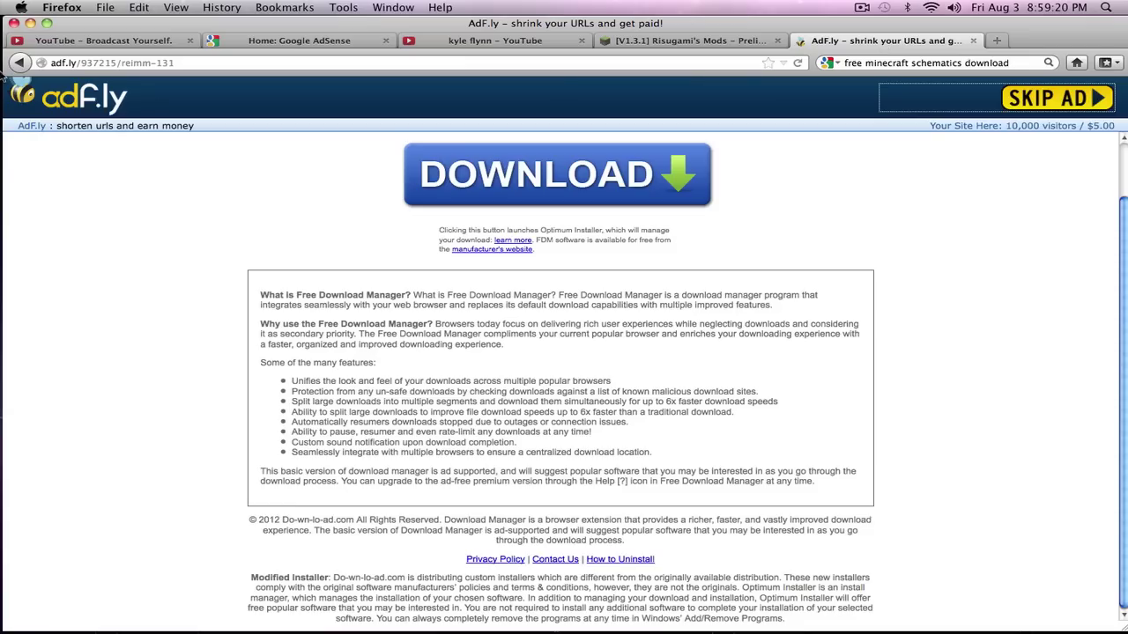
Leave the ad page and download ModLoader 1.3.1 through its direct link on the Risugami's Mods forum page
click(18, 63)
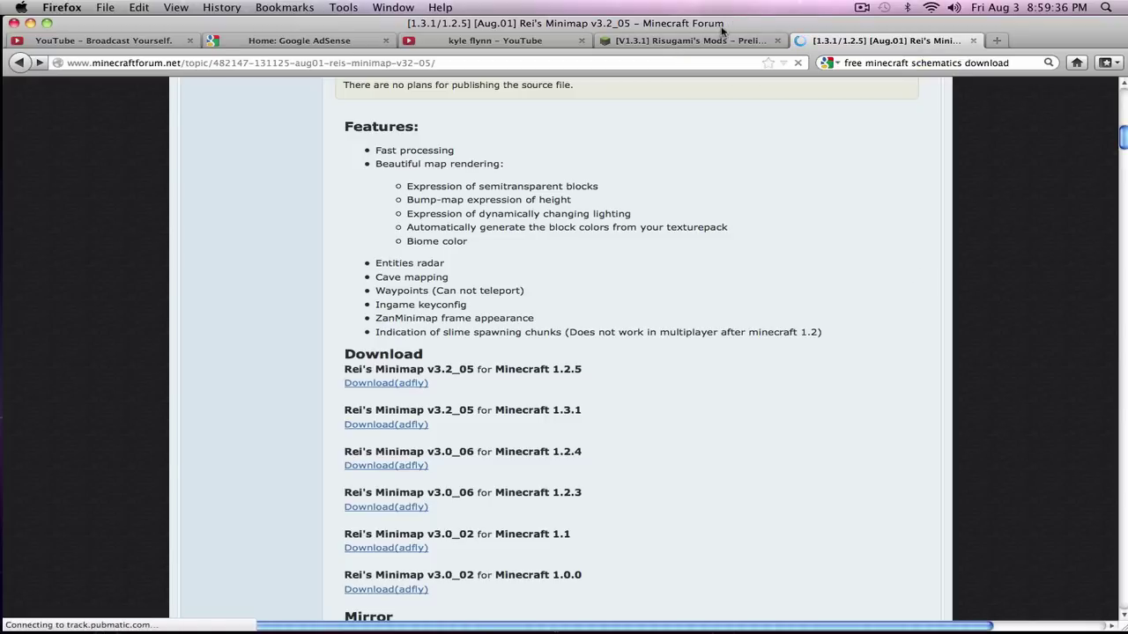
drag(721, 30, 884, 55)
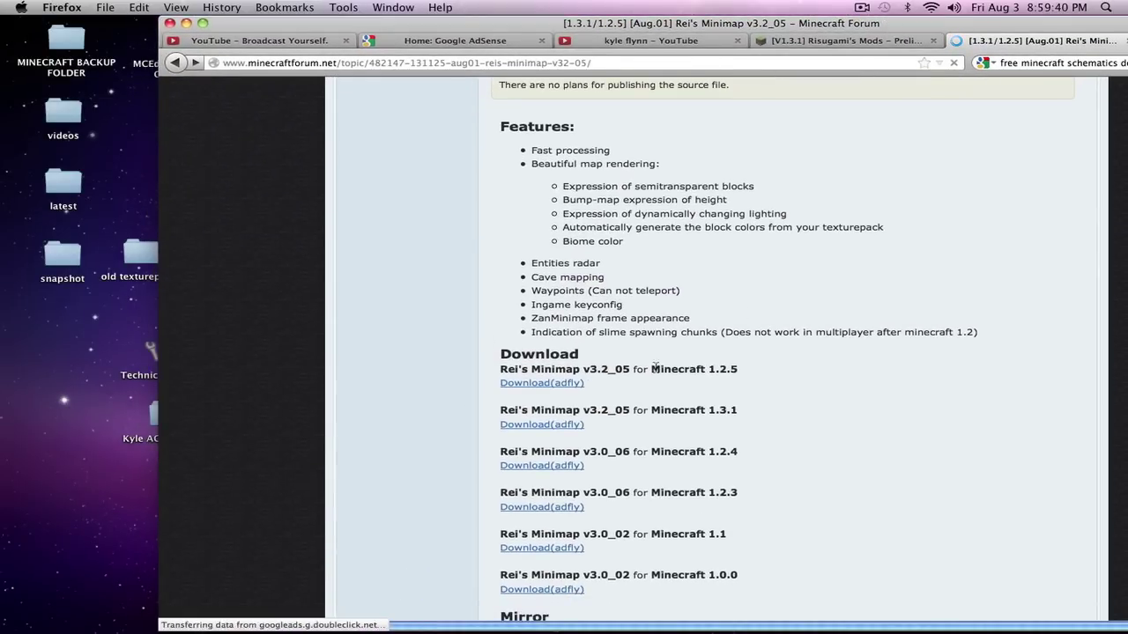
click(866, 46)
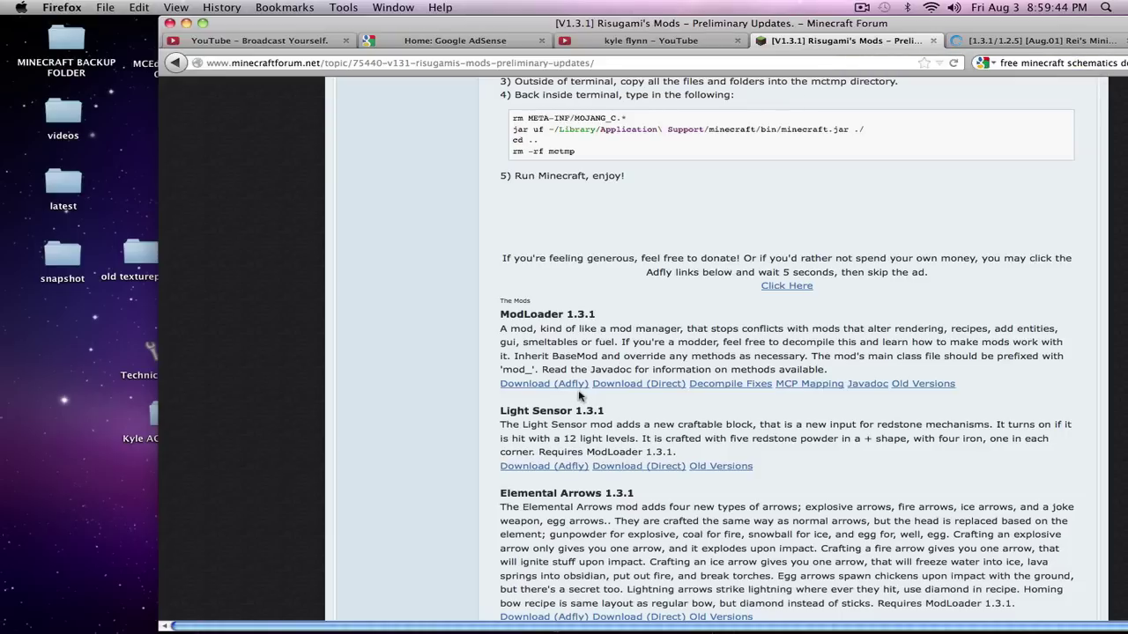
click(637, 388)
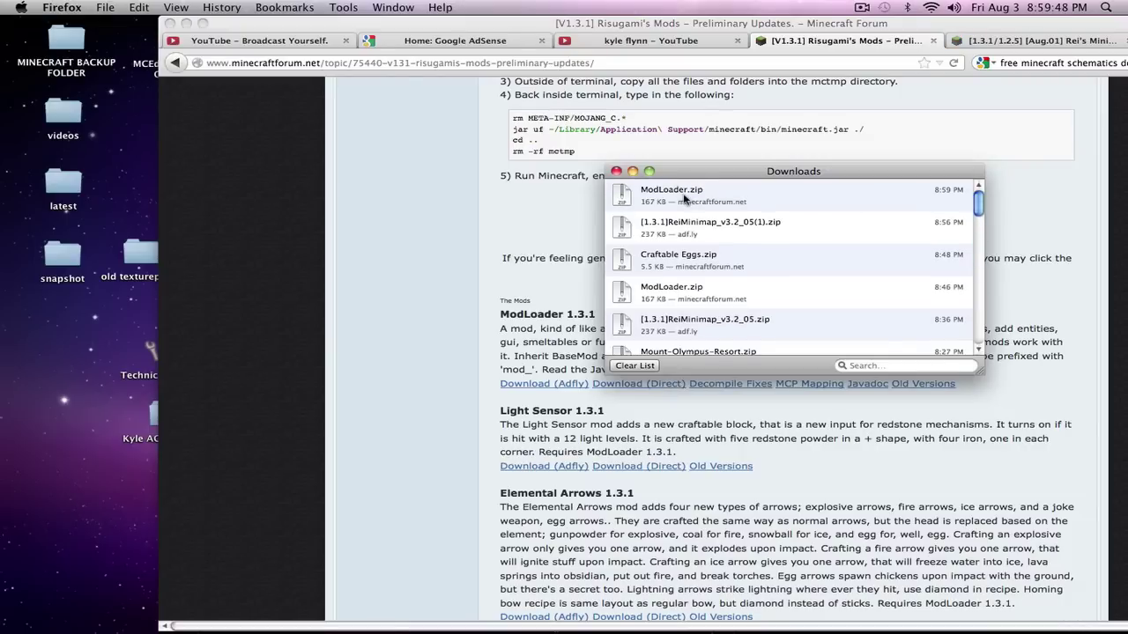
Download Rei's Minimap v3.2_05 for Minecraft 1.3.1 through its adfly link, dismissing the survey pop-ups and skipping the ad
click(1008, 44)
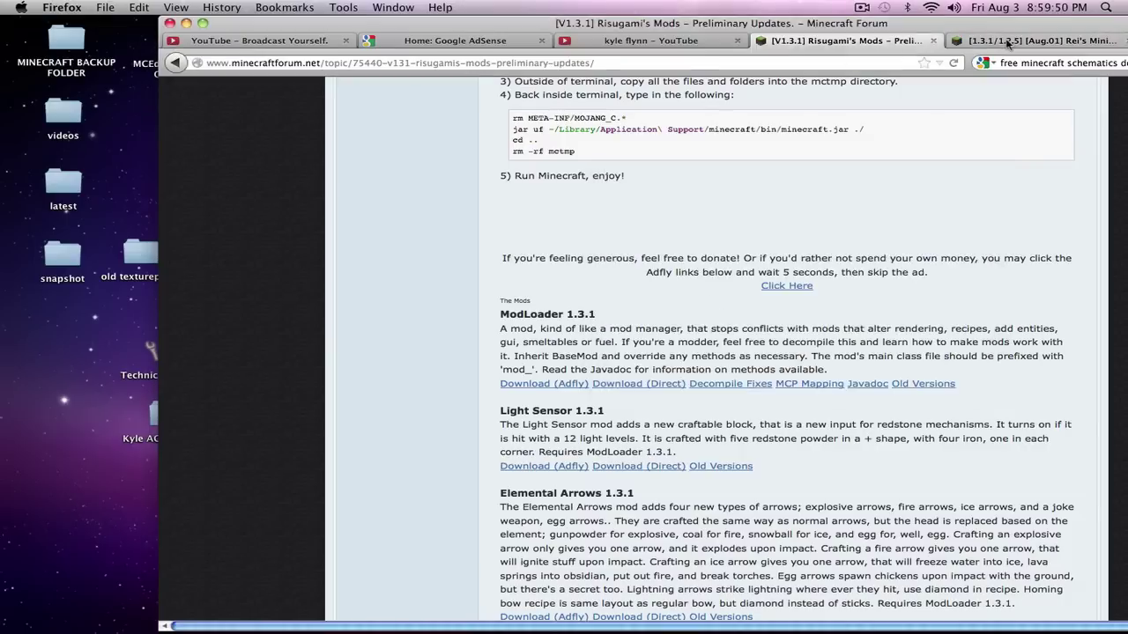
scroll(749, 324, up, 10)
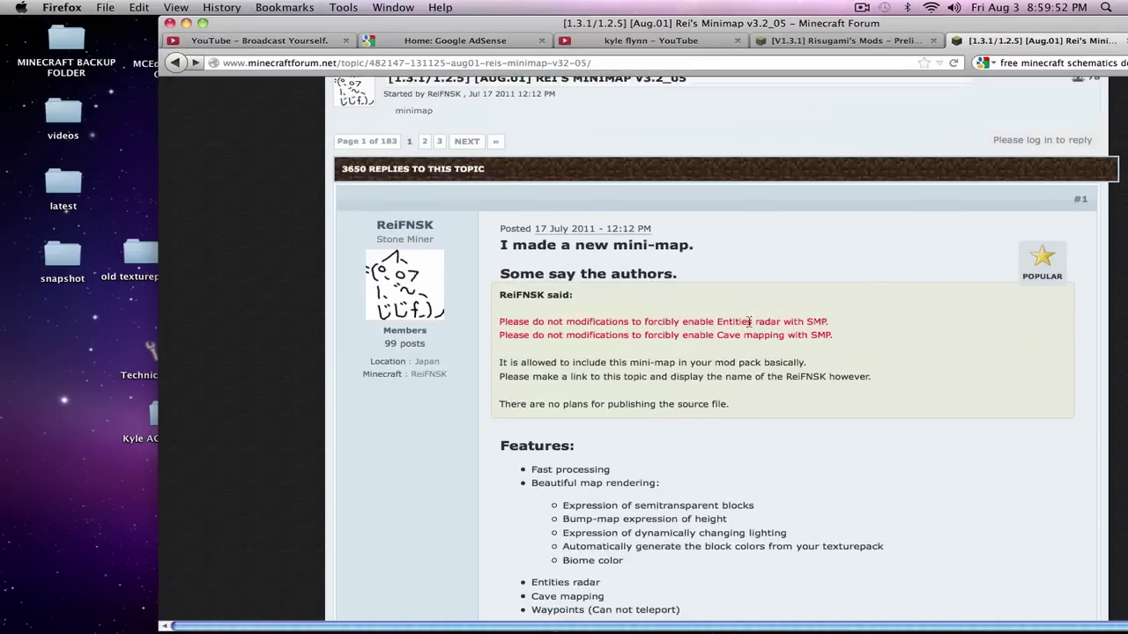
scroll(749, 324, down, 8)
scroll(749, 326, down, 3)
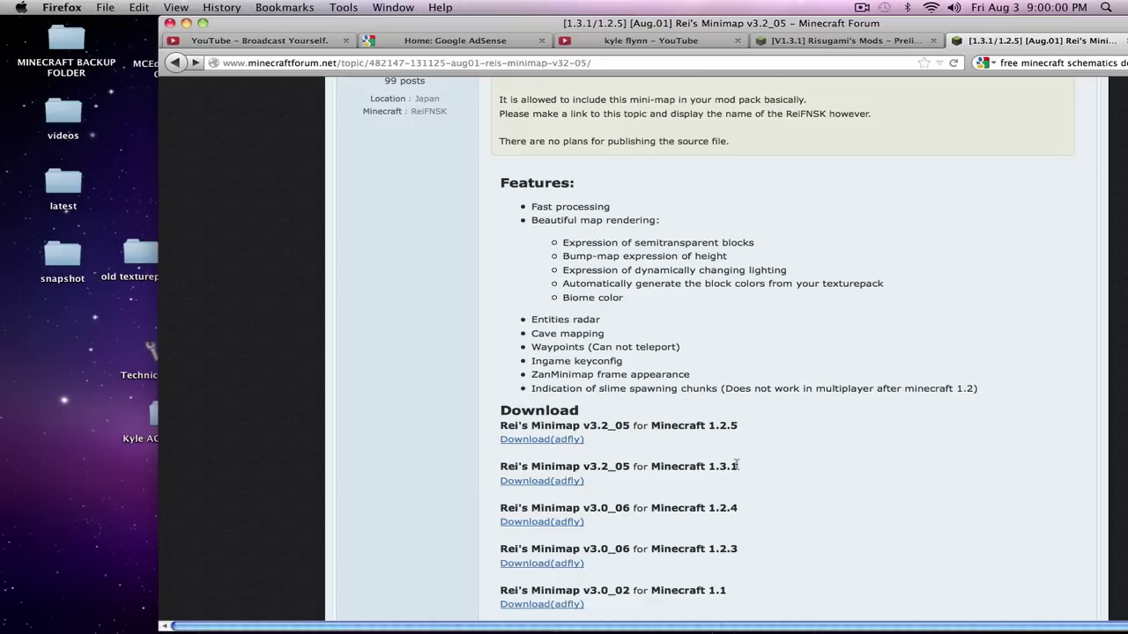
click(562, 483)
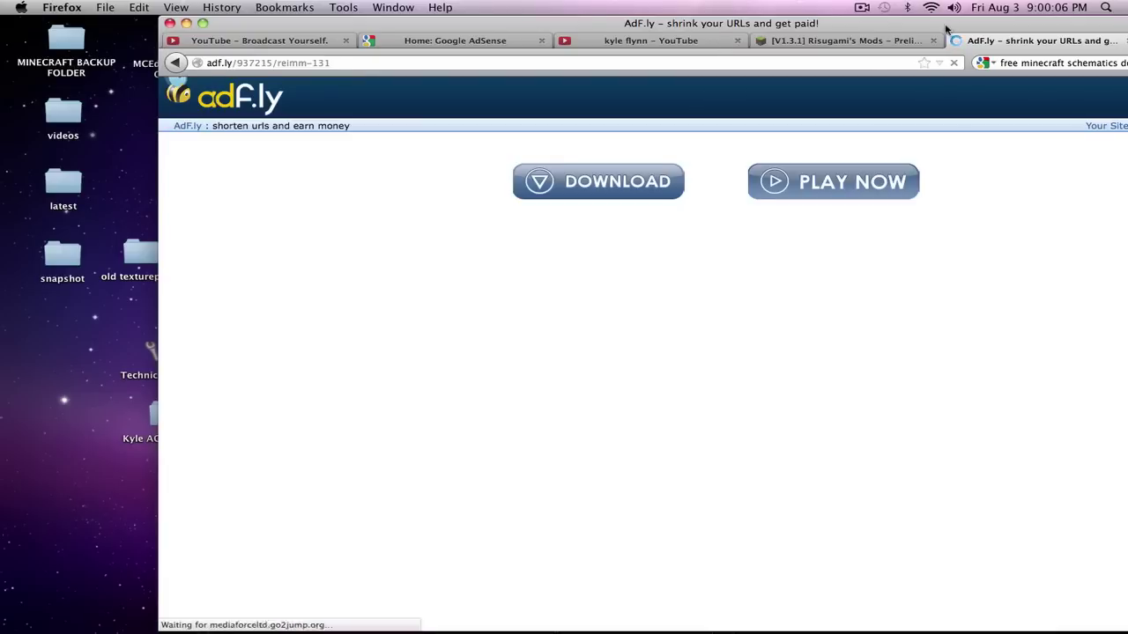
drag(944, 25, 803, 23)
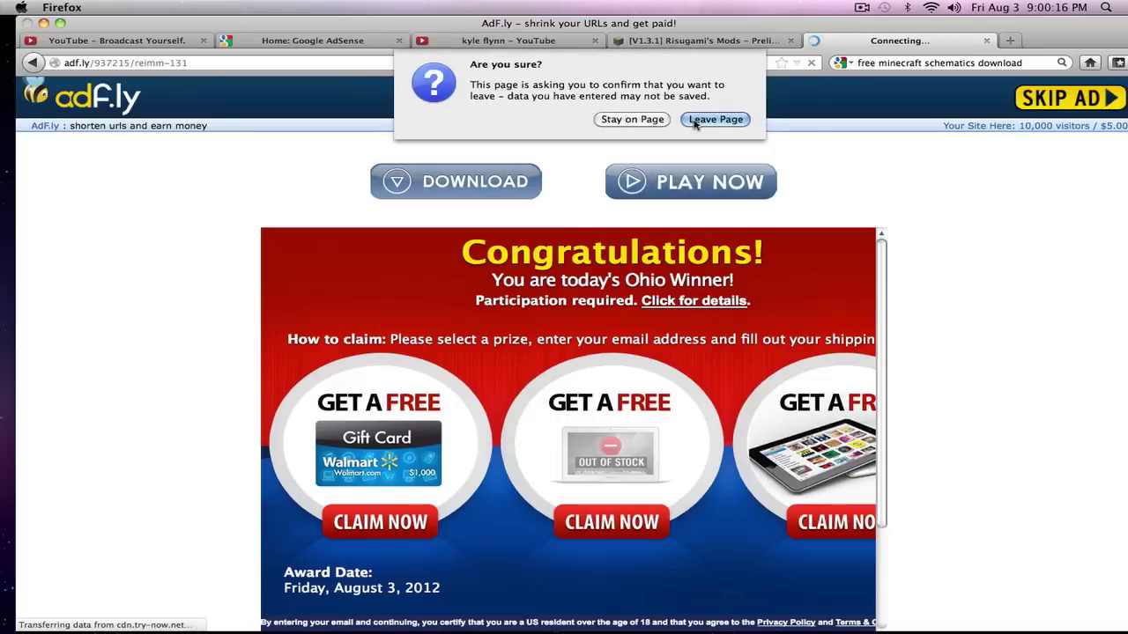
click(647, 123)
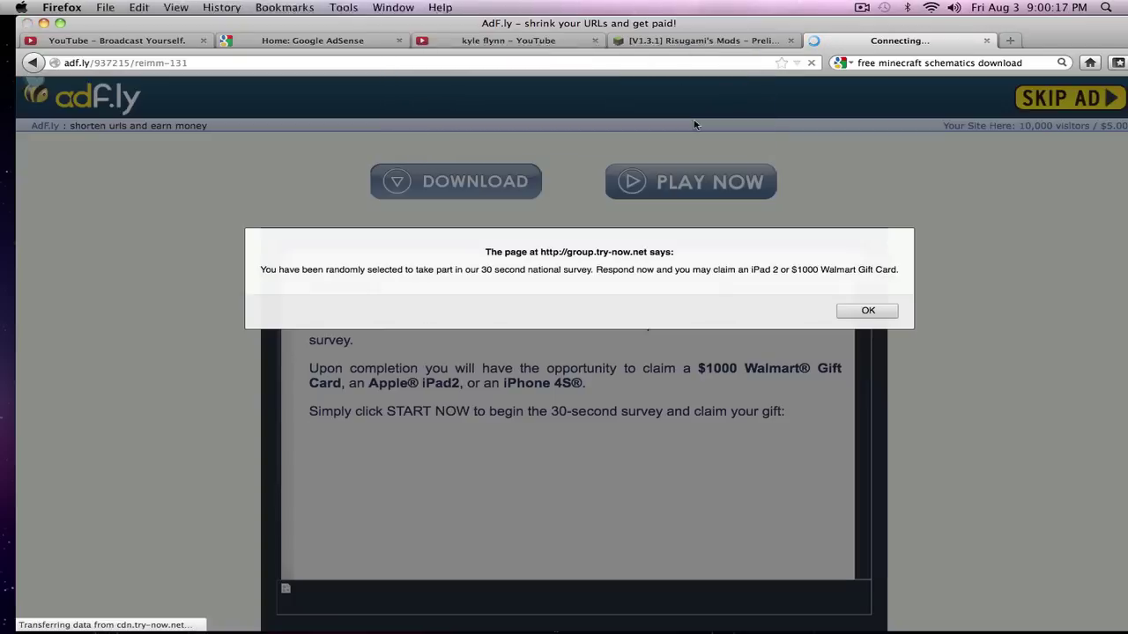
click(868, 310)
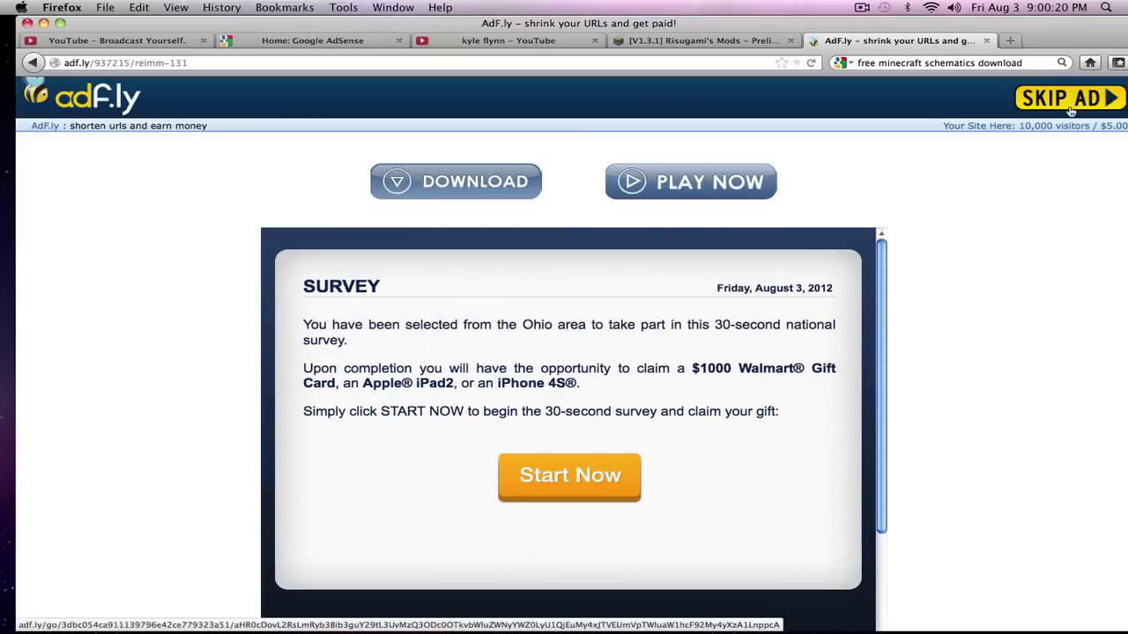
drag(1043, 24, 1062, 209)
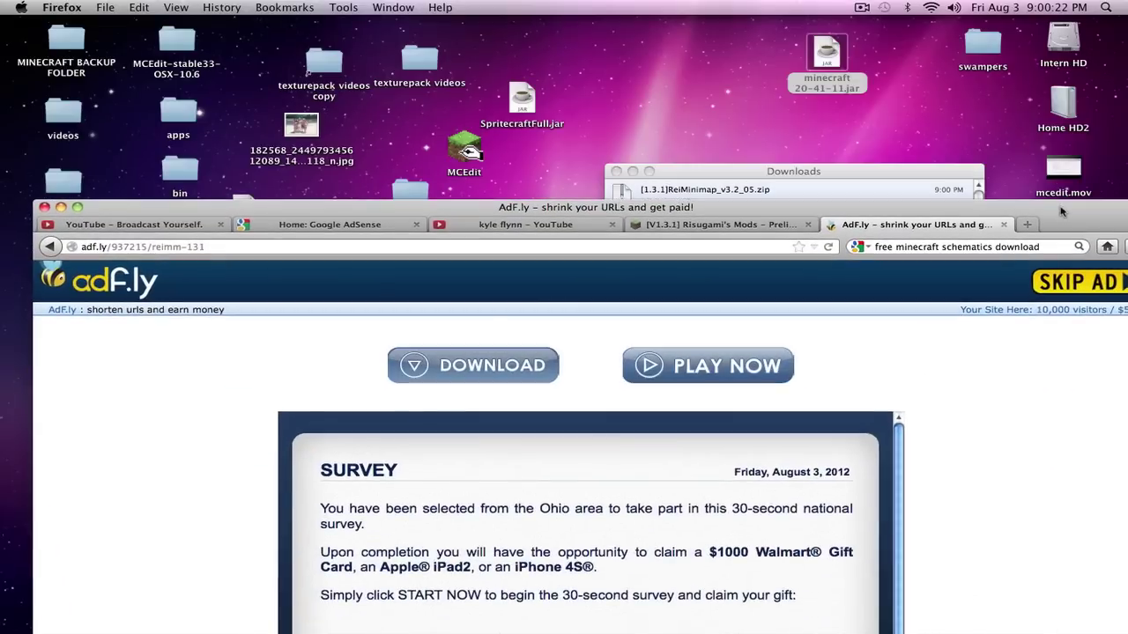
click(861, 7)
click(893, 59)
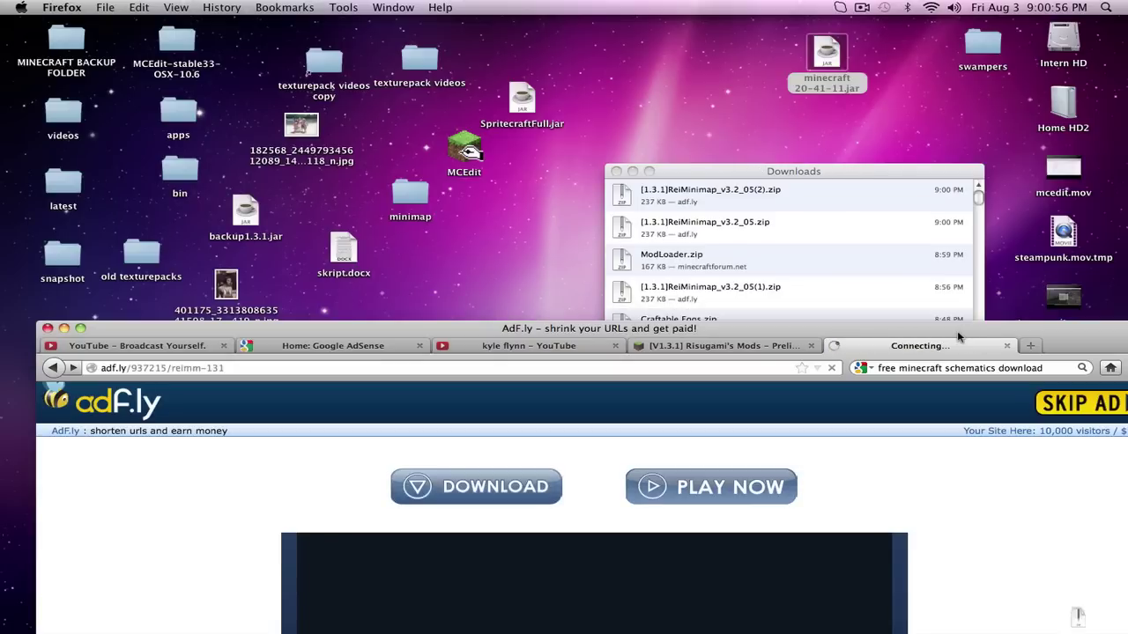
Close the AdF.ly tab, the Skype welcome tour and the Skype main window
click(1008, 347)
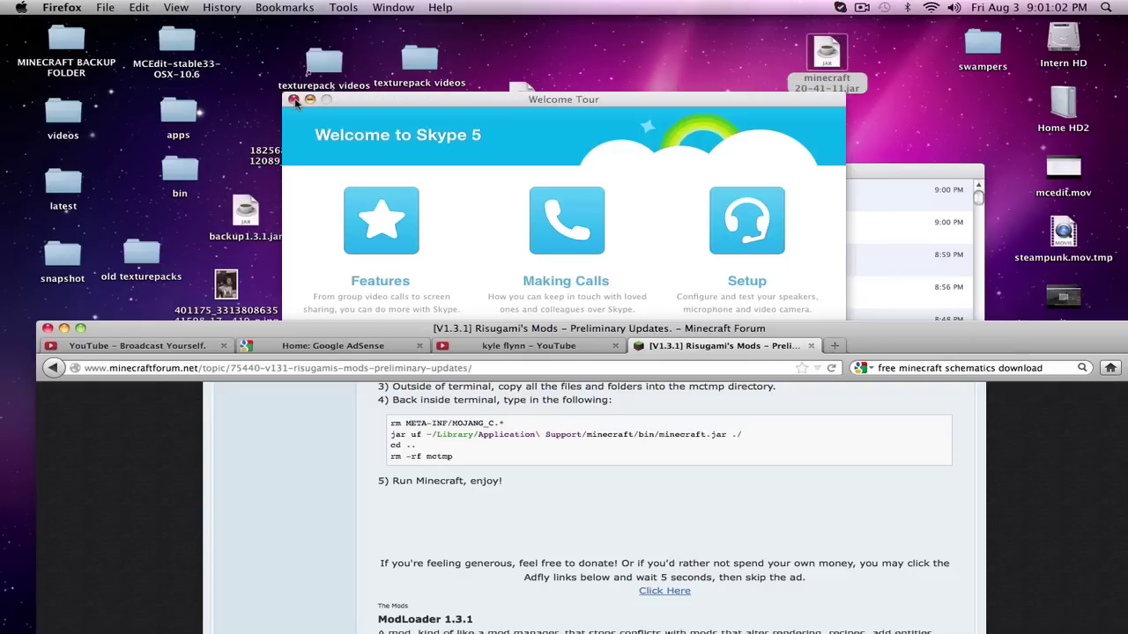
click(295, 100)
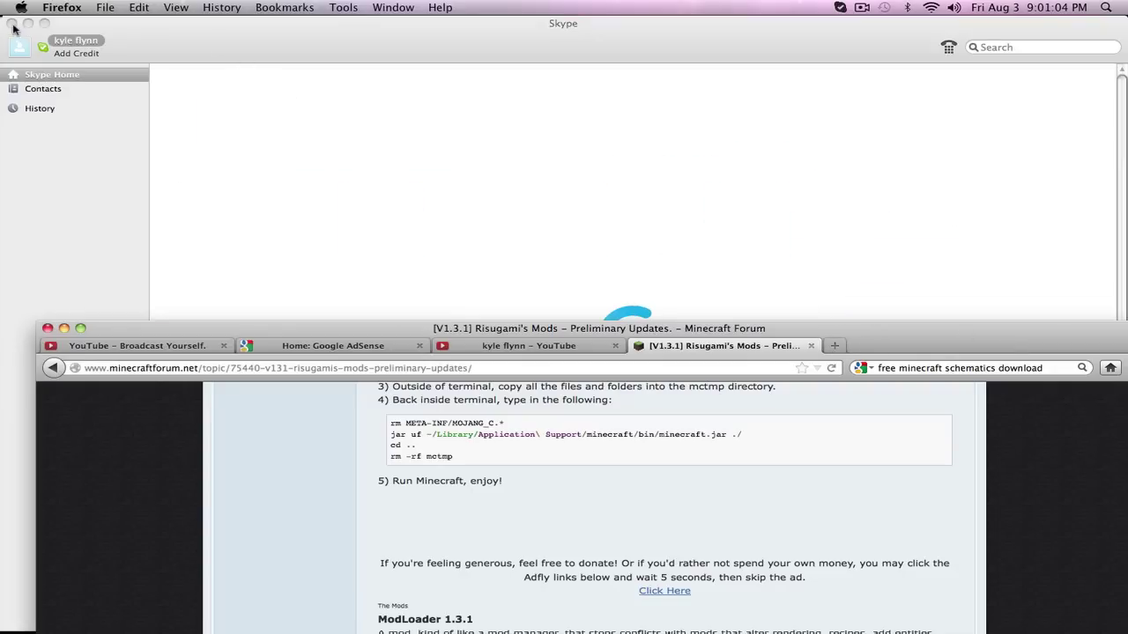
drag(126, 37, 162, 121)
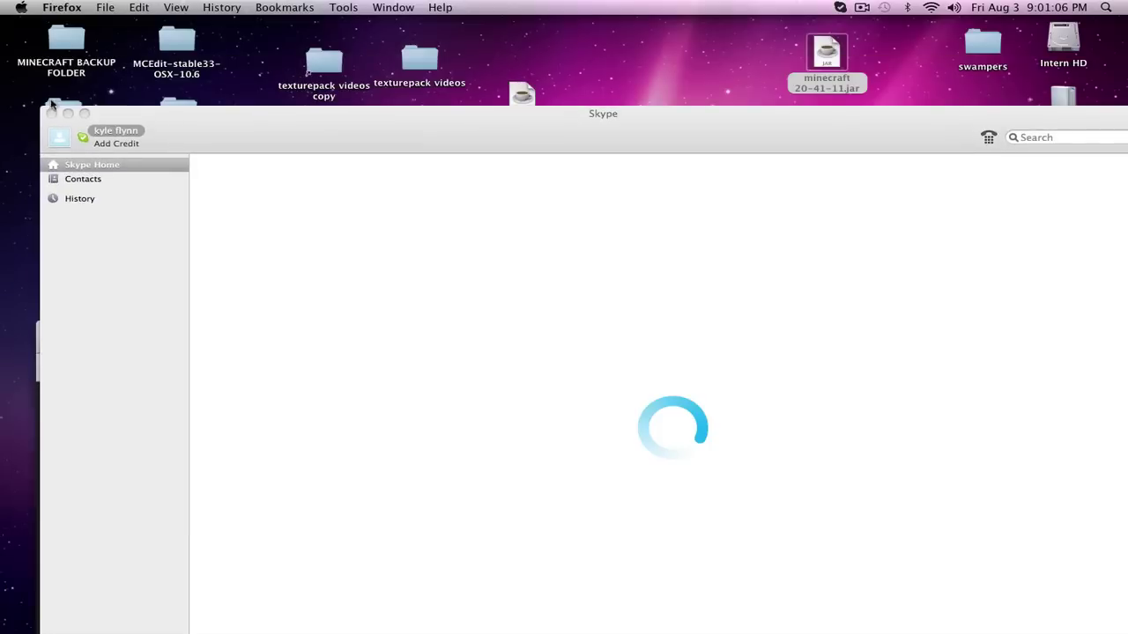
click(47, 113)
Move the Downloads list clear of the browser window and minimize the browser
drag(433, 329, 400, 209)
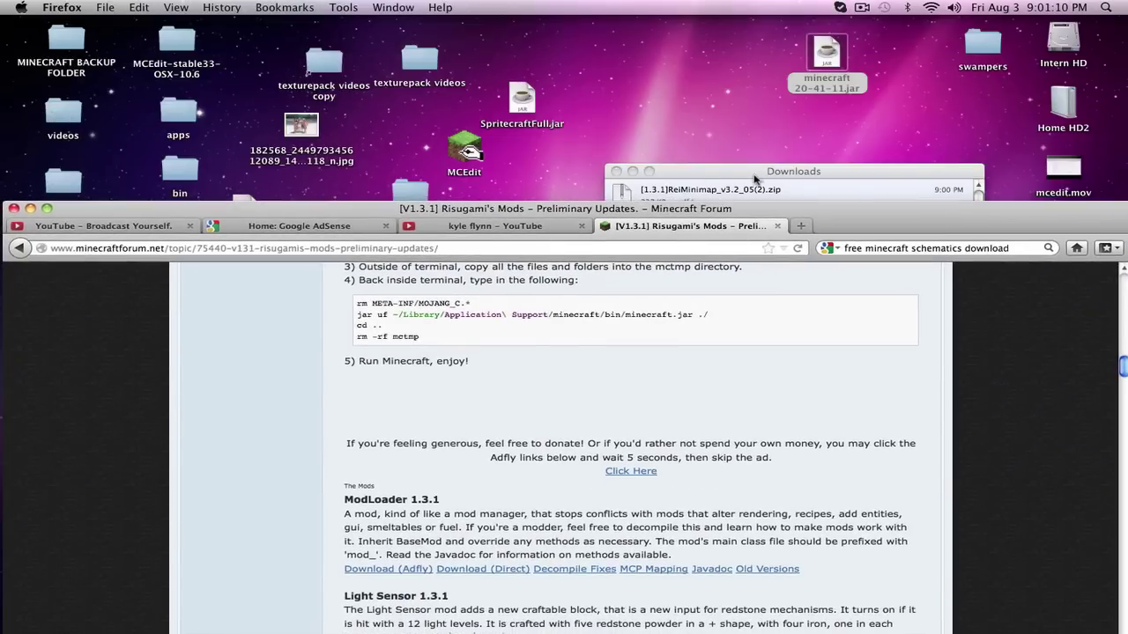
drag(752, 178, 767, 81)
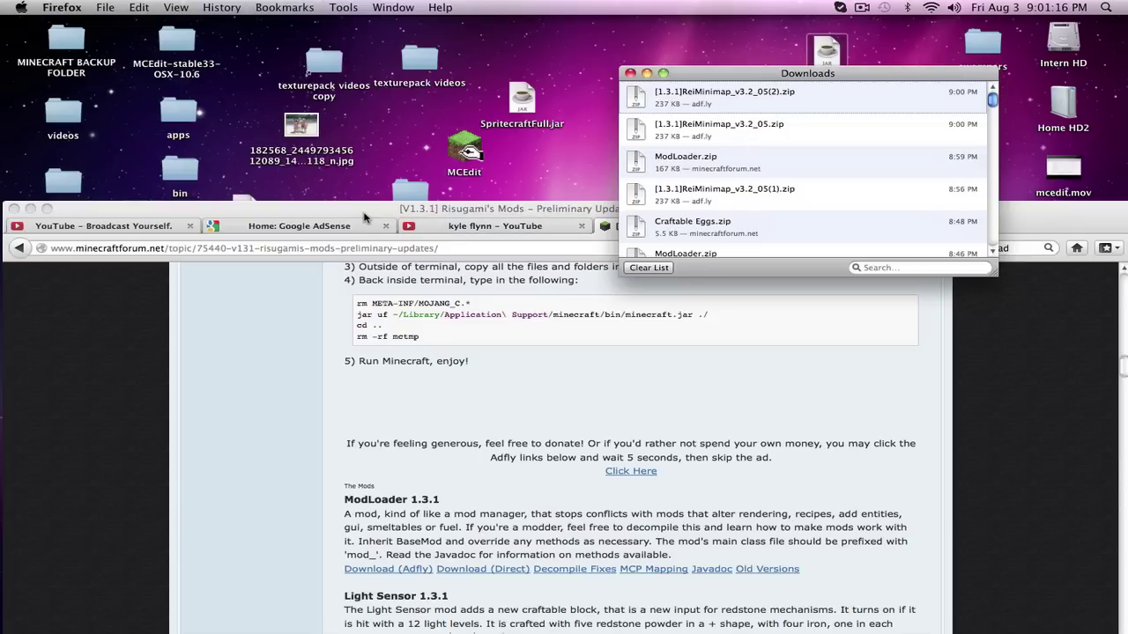
click(30, 210)
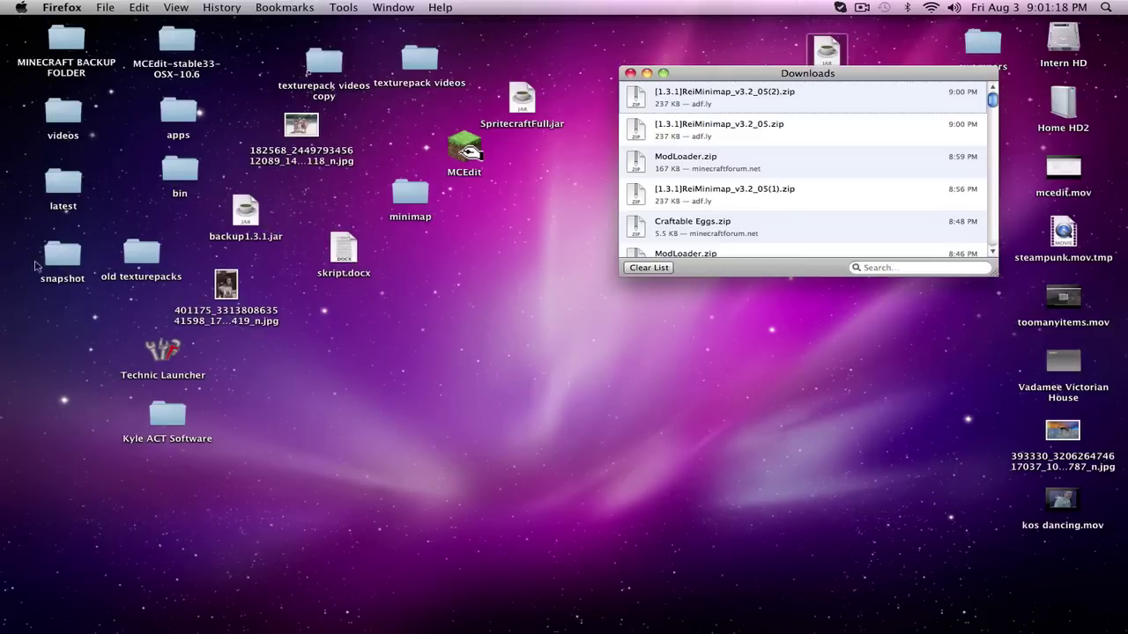
In Finder, open the bin folder inside Library/Application Support/minecraft
mouse_move(35, 627)
click(33, 606)
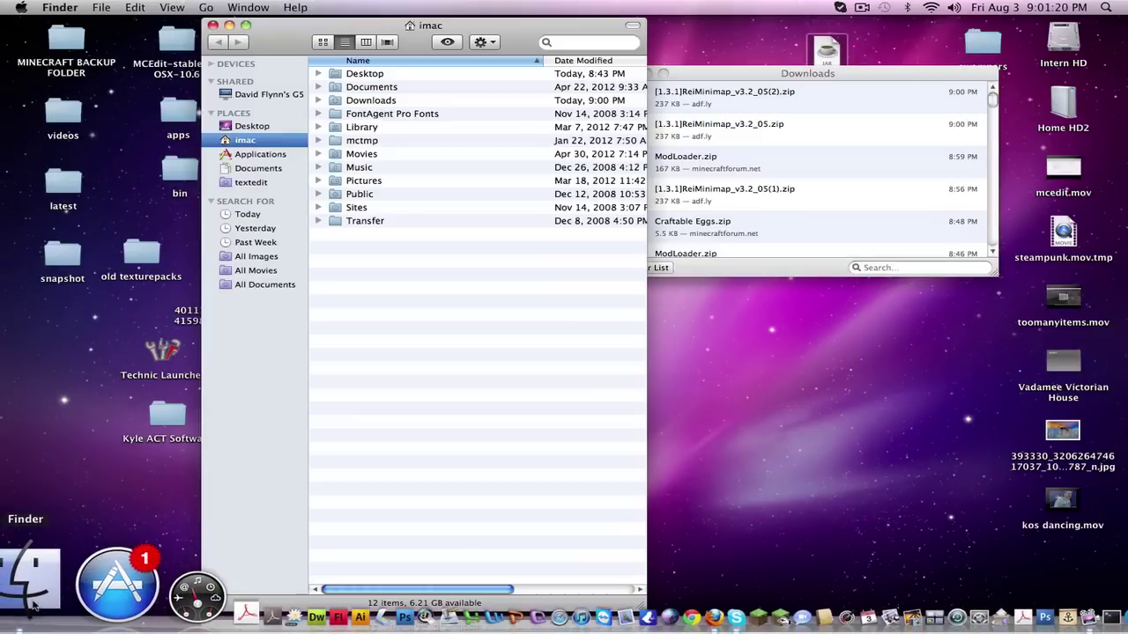
double_click(379, 128)
double_click(385, 101)
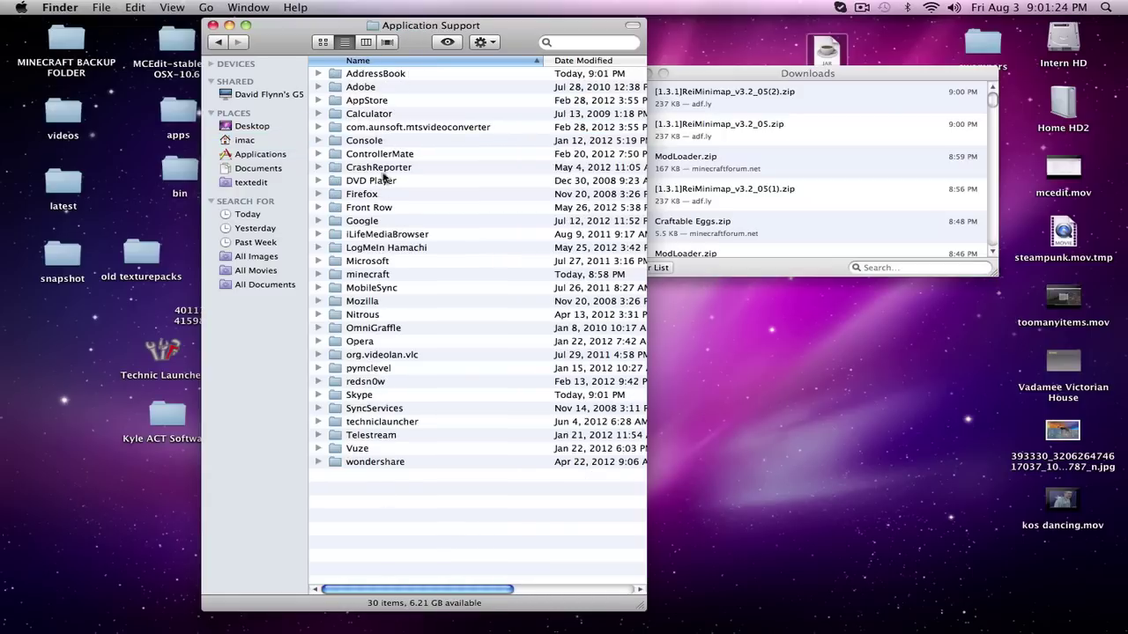
double_click(366, 275)
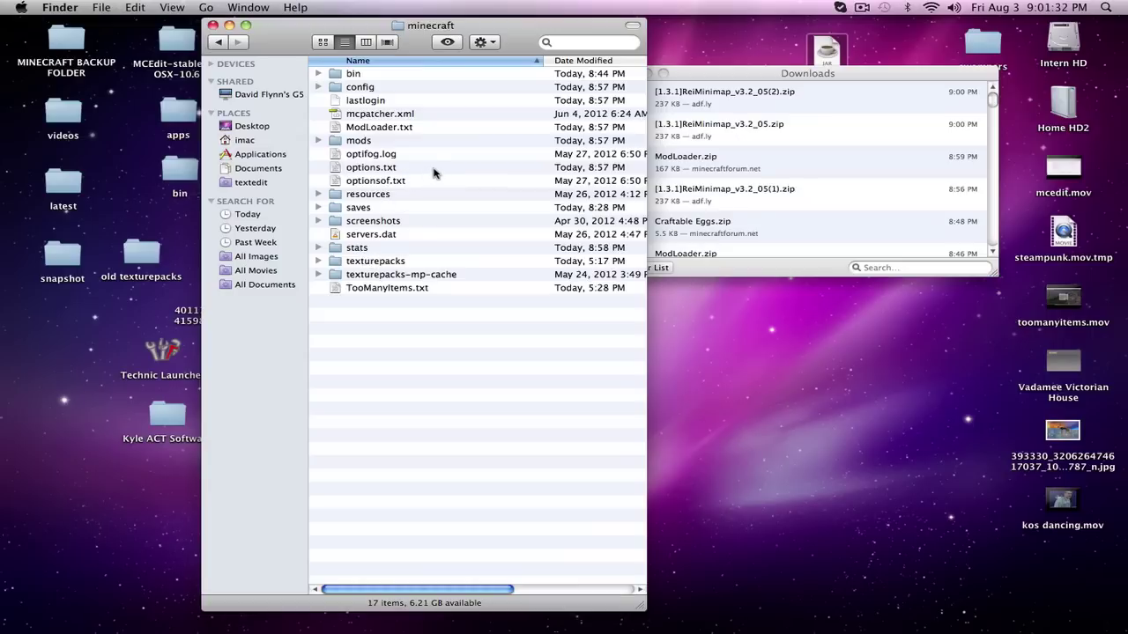
double_click(359, 76)
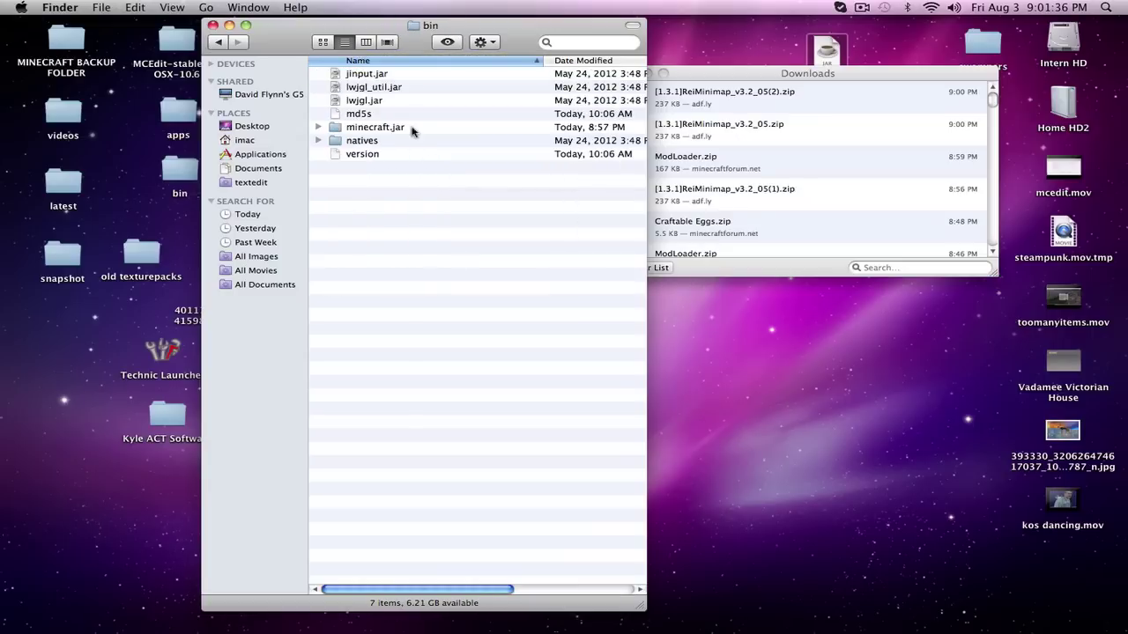
Move the bin folder window away from the Downloads list and open the minecraft.jar folder
drag(410, 43, 303, 41)
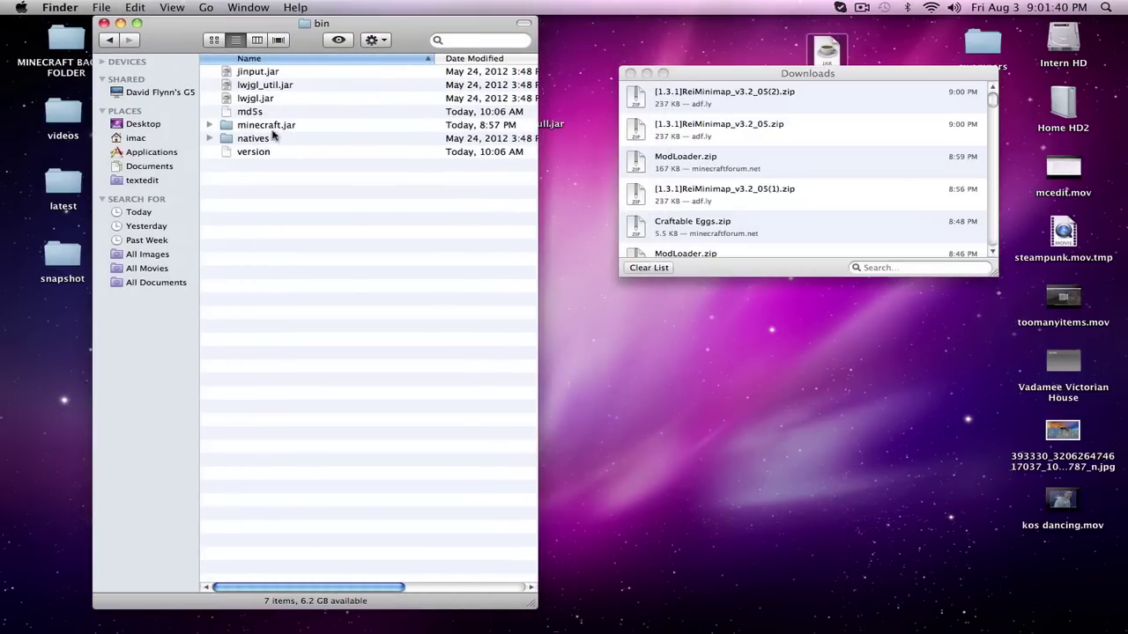
right_click(255, 127)
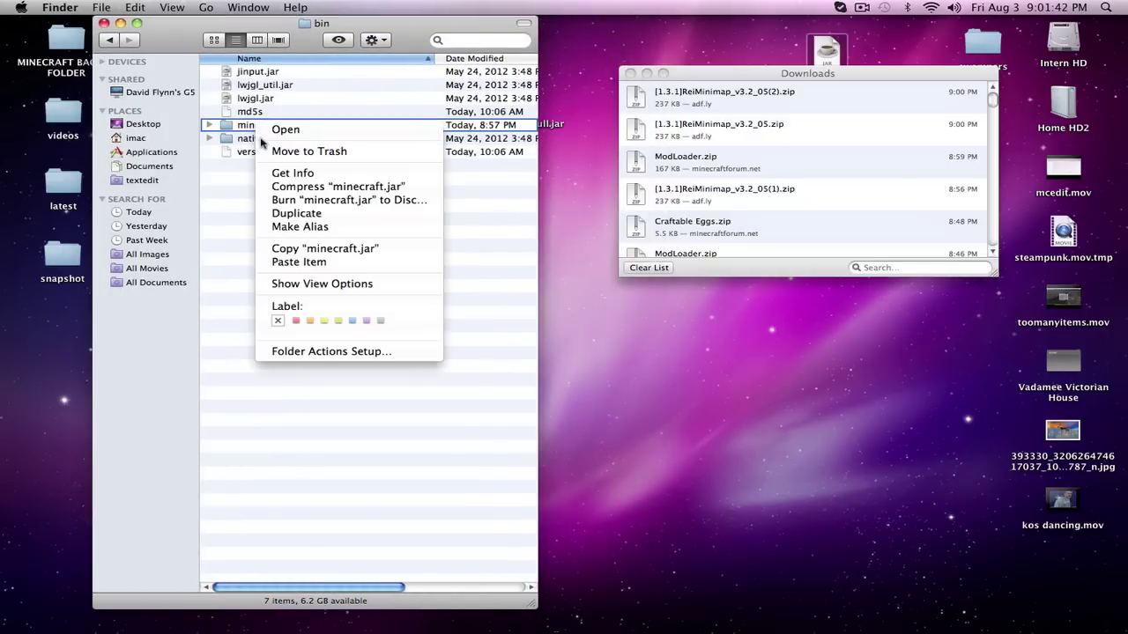
click(494, 207)
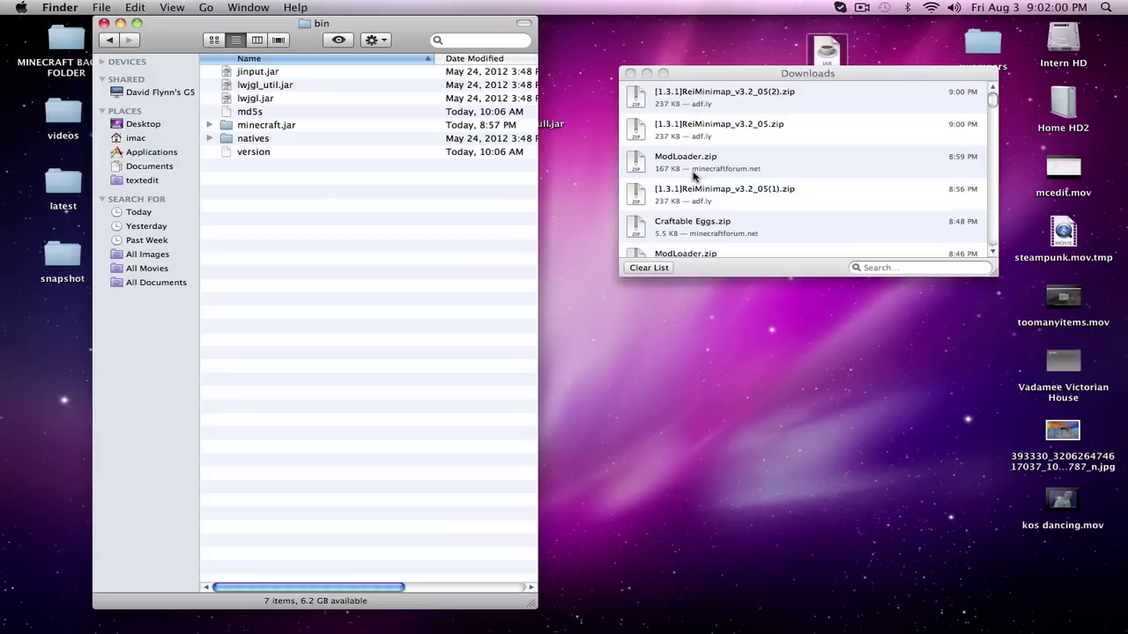
double_click(244, 125)
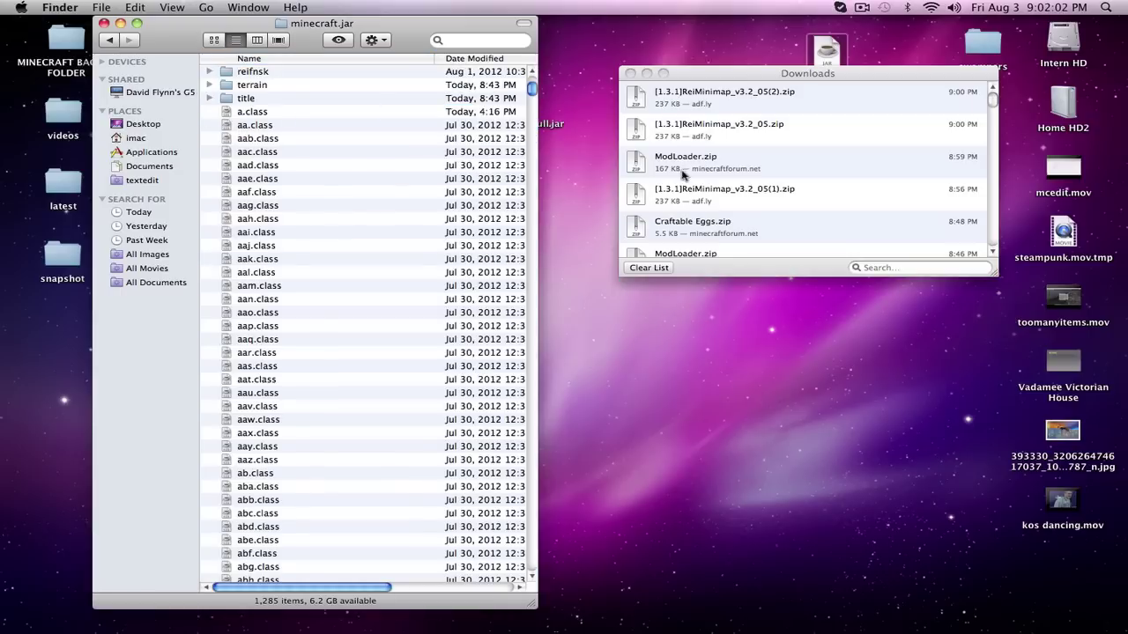
Show the downloaded files in Finder, extract ModLoader.zip, and open the ModLoader folder beside the minecraft.jar window
right_click(722, 107)
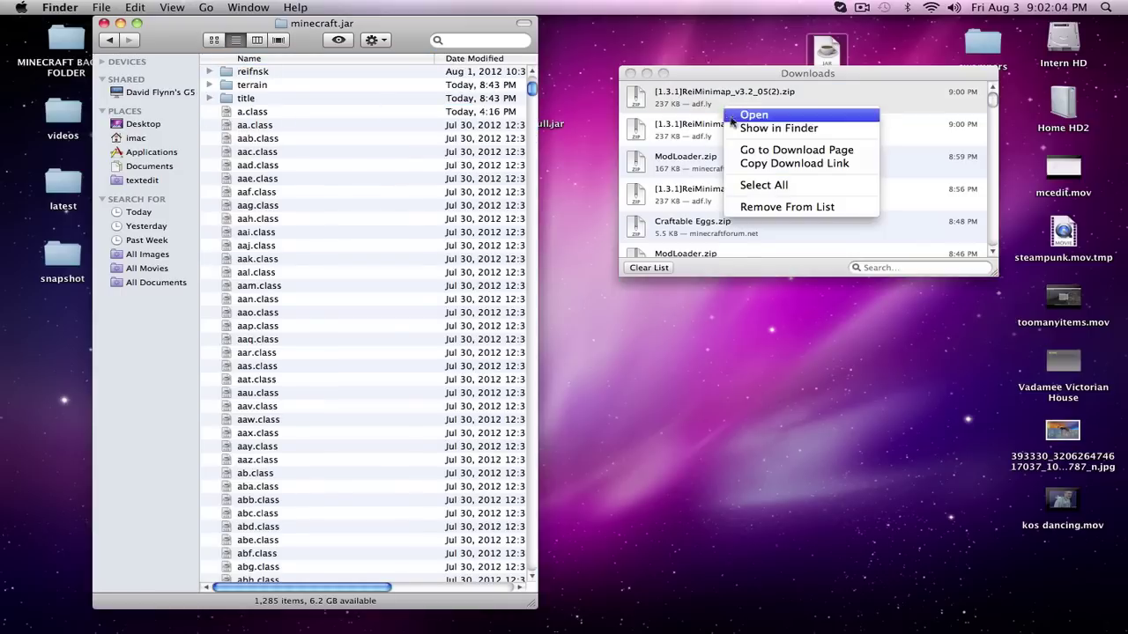
click(744, 129)
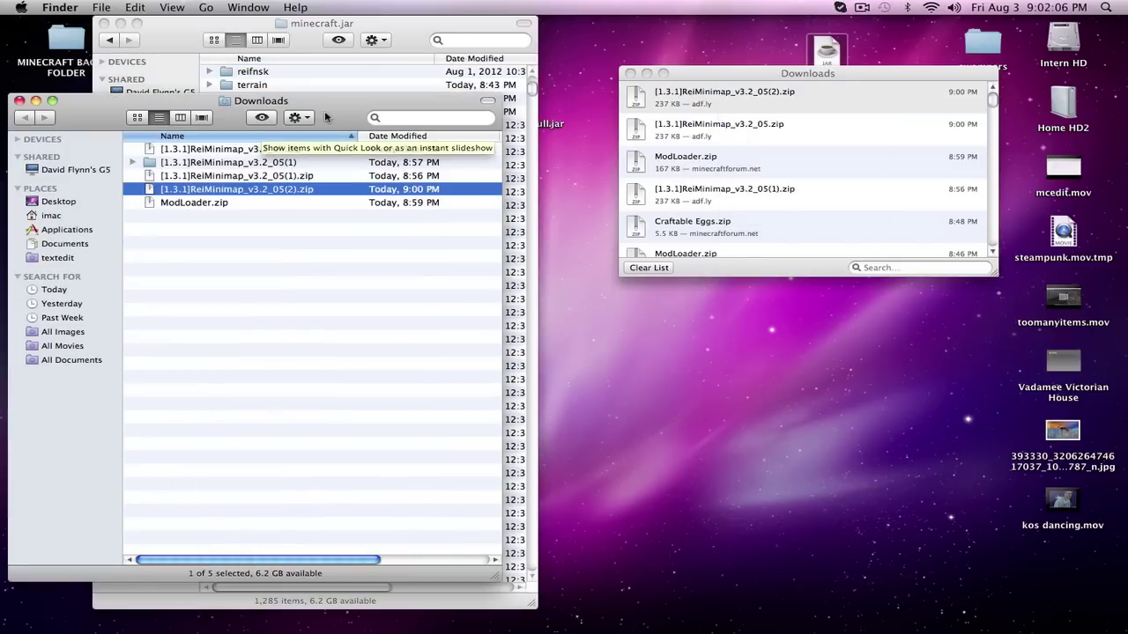
drag(365, 113, 605, 116)
click(439, 208)
double_click(439, 209)
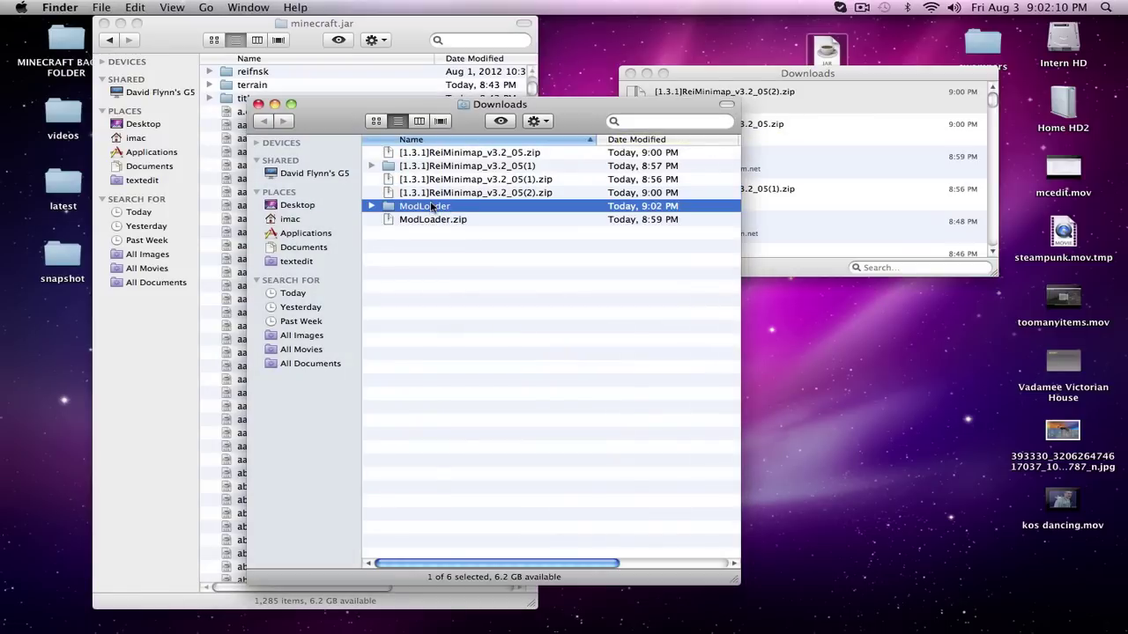
double_click(432, 206)
drag(476, 128, 991, 83)
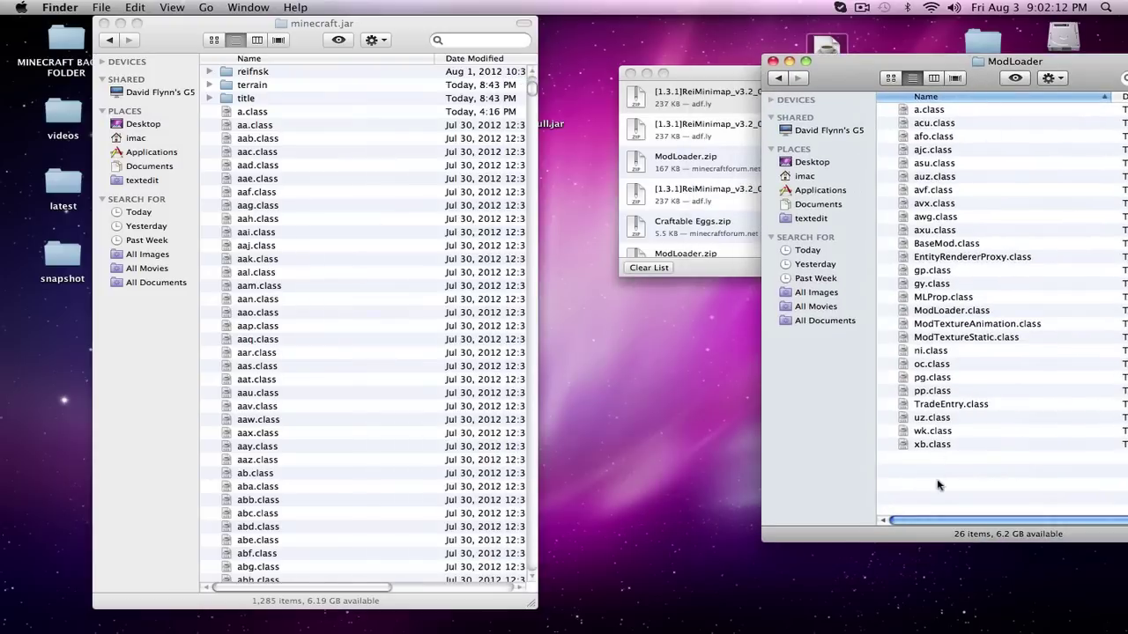
Try to move all the class files out of the ModLoader folder, and close its window
drag(939, 486, 967, 104)
drag(950, 199, 860, 115)
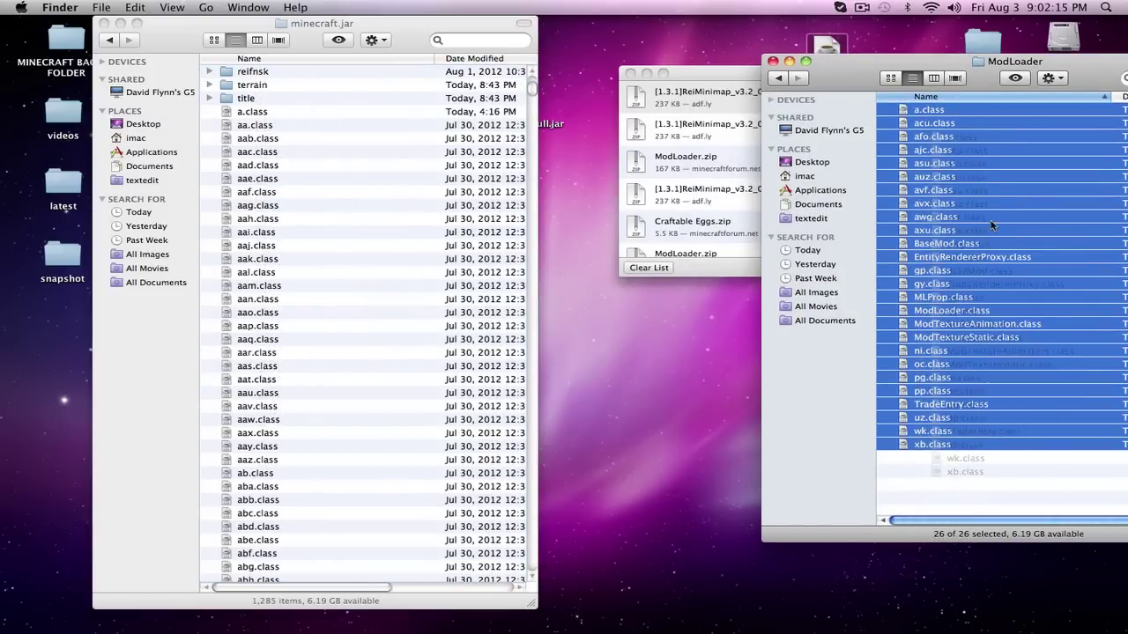
click(772, 61)
Show [1.3.1]ReiMinimap_v3.2_05.zip in Finder and extract it in the Downloads folder
right_click(728, 128)
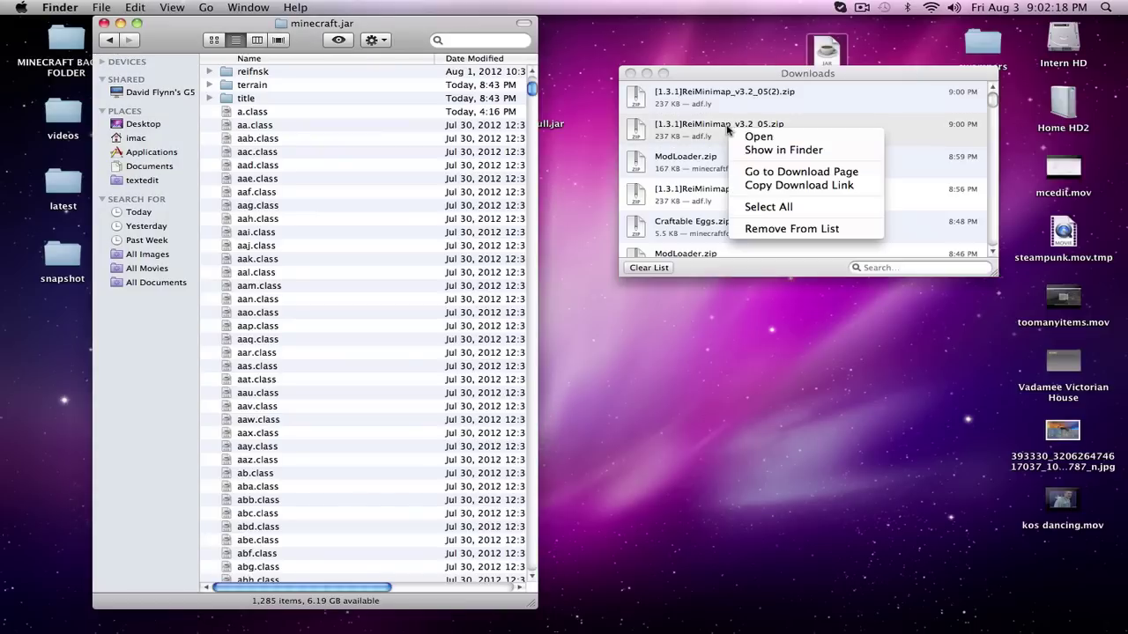
click(761, 147)
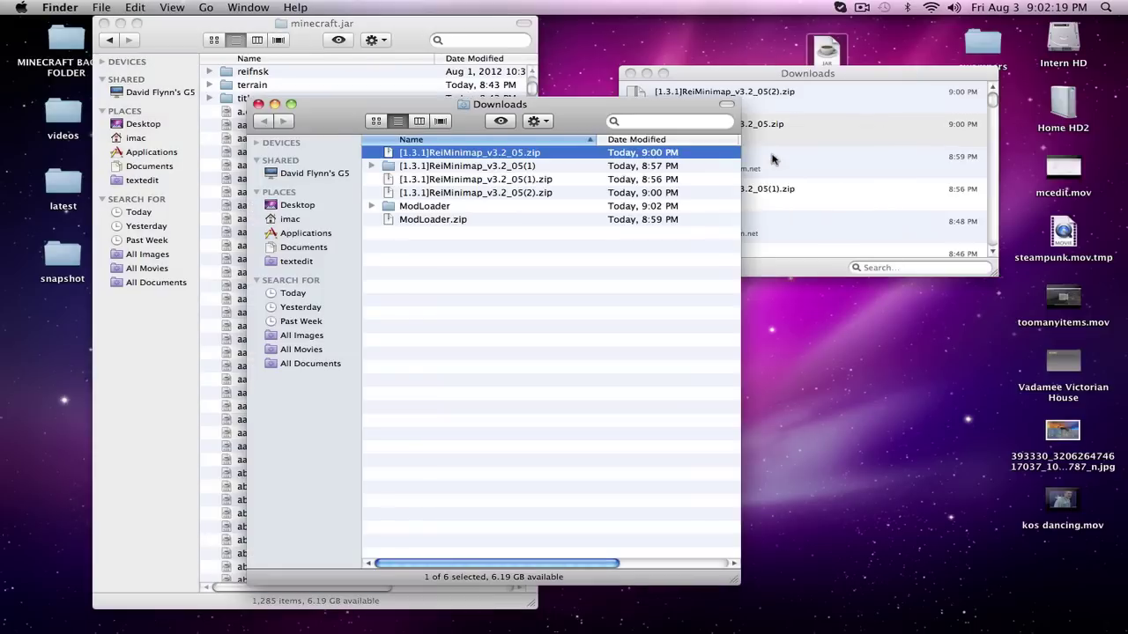
double_click(450, 154)
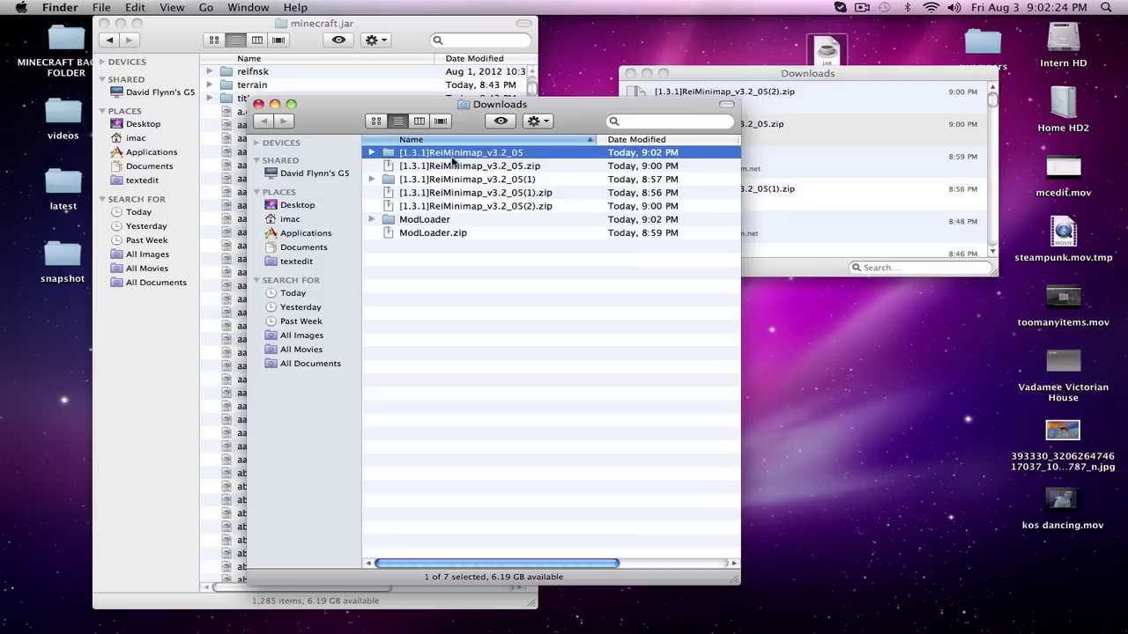
Open the extracted [1.3.1]ReiMinimap_v3.2_05 folder and place its window beside the minecraft.jar window
double_click(452, 155)
drag(469, 125, 791, 99)
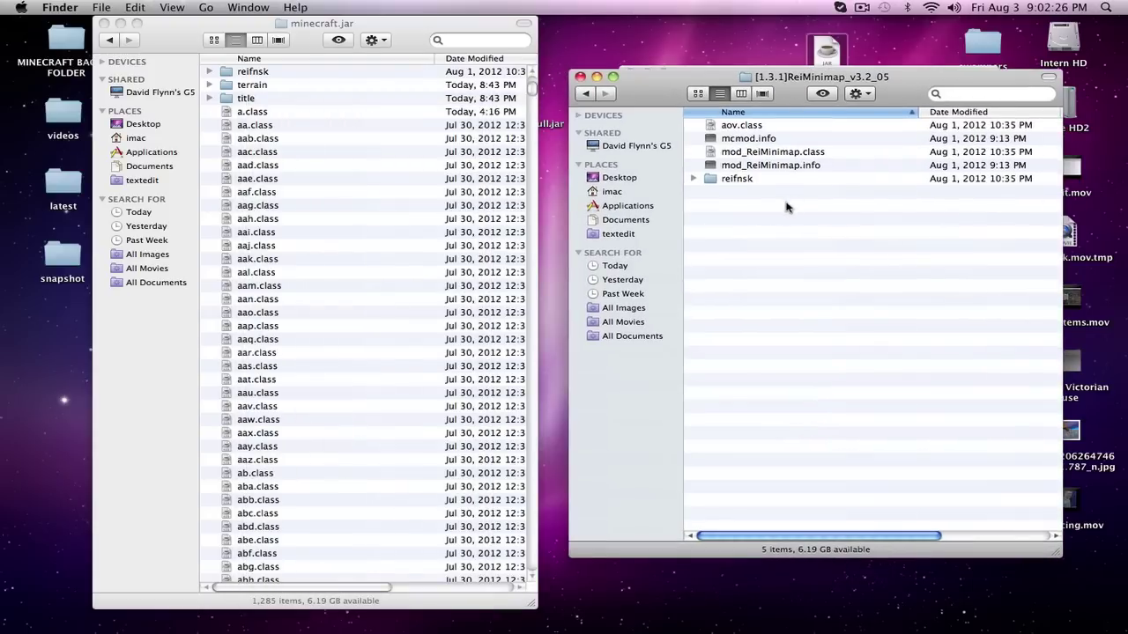
drag(787, 207, 793, 122)
click(749, 231)
Look through the minimap folder inside reifnsk and return to the [1.3.1]ReiMinimap_v3.2_05 folder
click(746, 178)
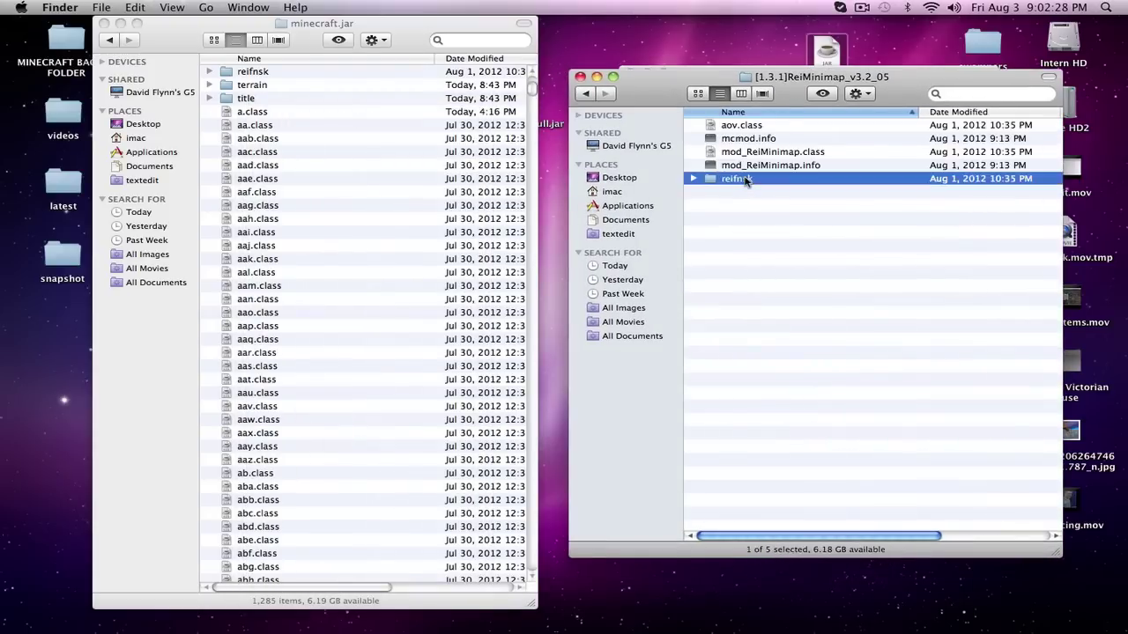
double_click(746, 179)
double_click(748, 126)
click(747, 126)
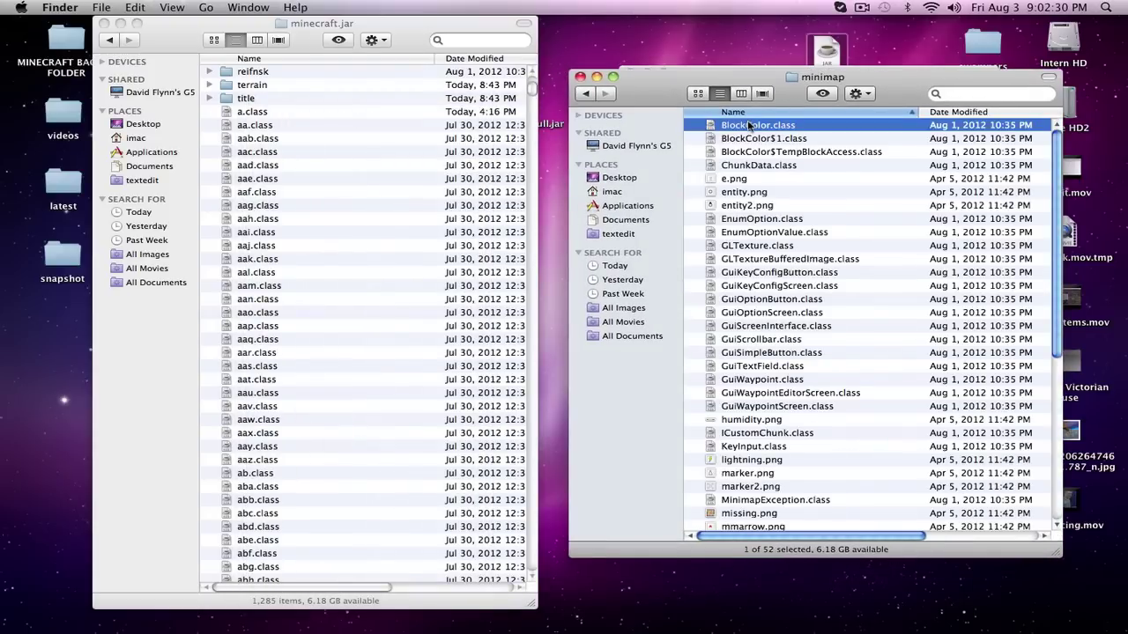
click(585, 94)
click(584, 94)
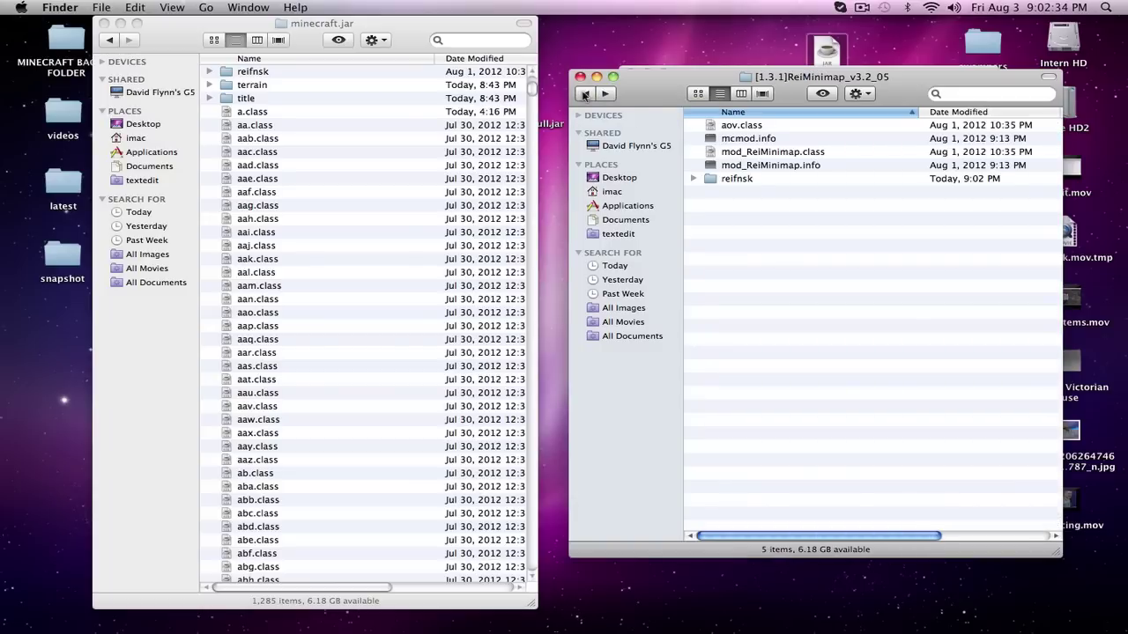
Select all five items in the [1.3.1]ReiMinimap_v3.2_05 folder and bring the minecraft.jar window forward, showing its folders
drag(769, 223, 760, 129)
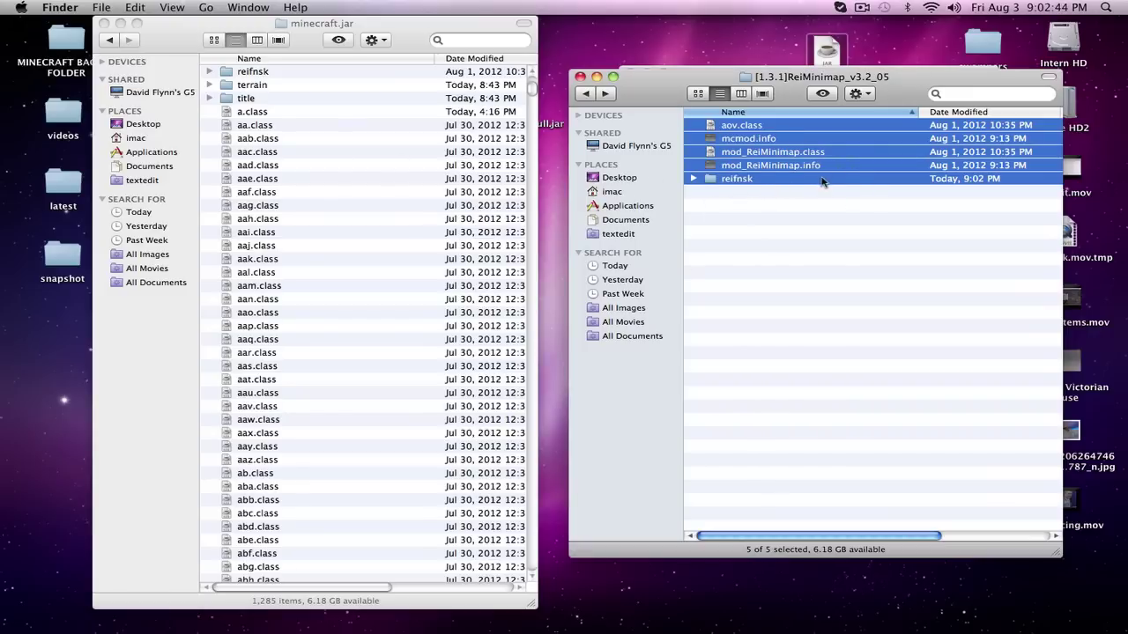
scroll(465, 151, up, 5)
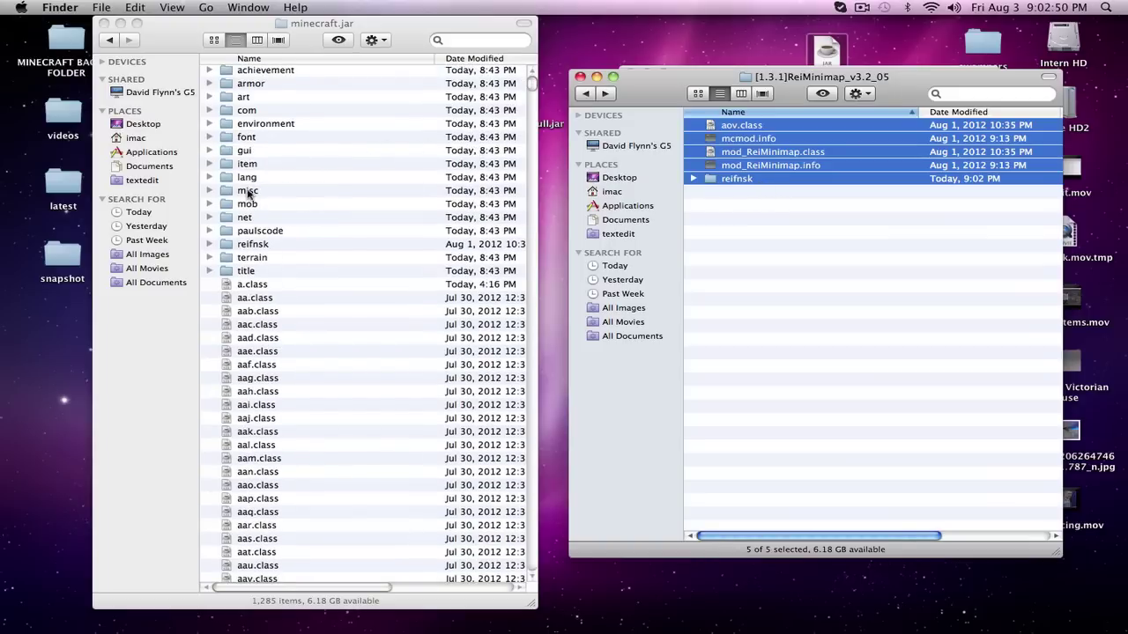
click(416, 51)
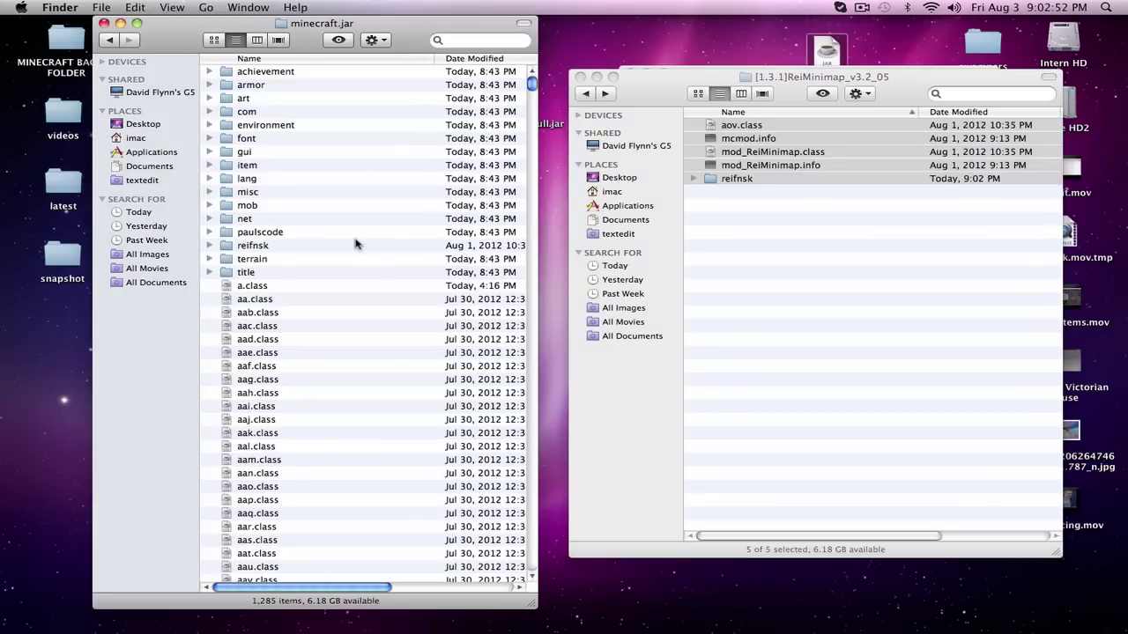
Close the minecraft.jar, [1.3.1]ReiMinimap_v3.2_05 and Downloads windows
click(104, 23)
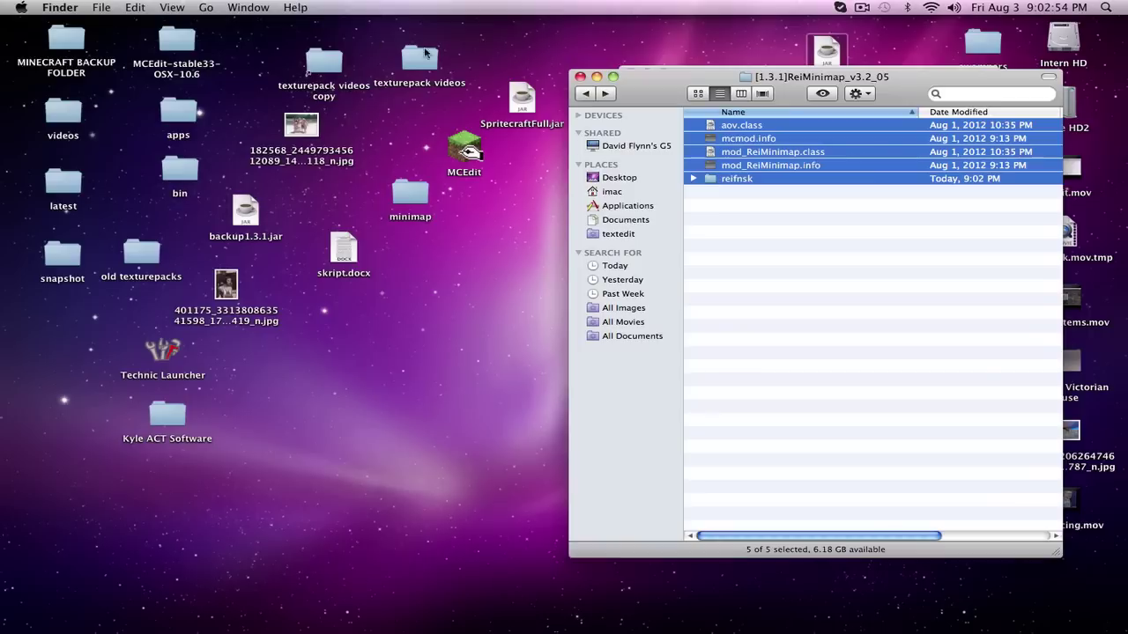
click(584, 78)
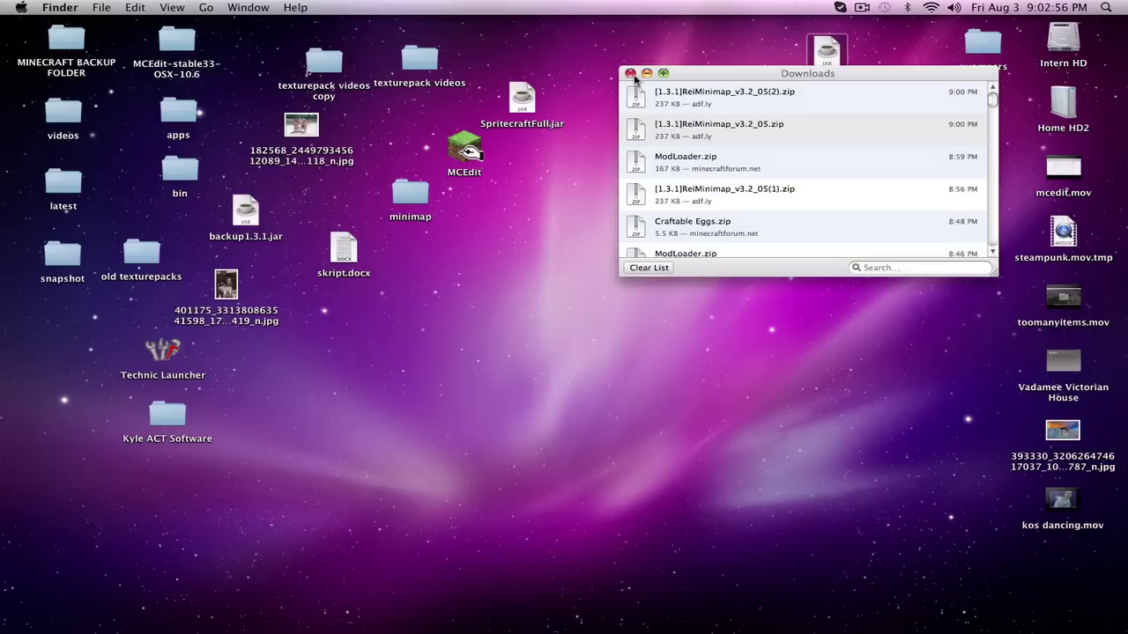
click(634, 76)
Launch Minecraft and log in with the remembered account details
mouse_move(740, 602)
click(608, 617)
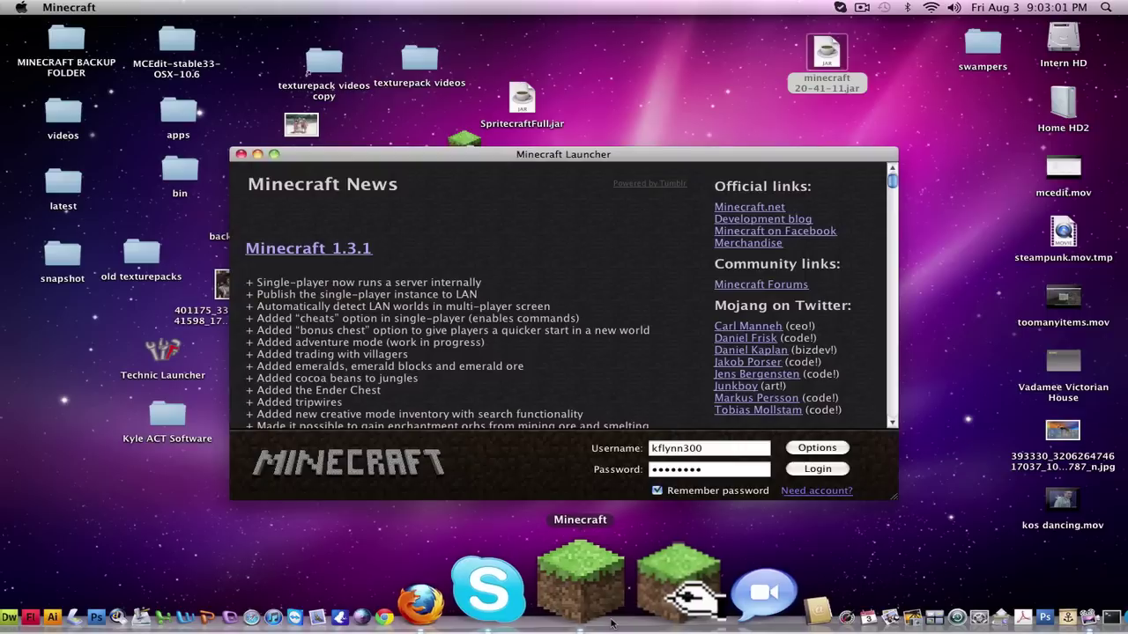
click(818, 469)
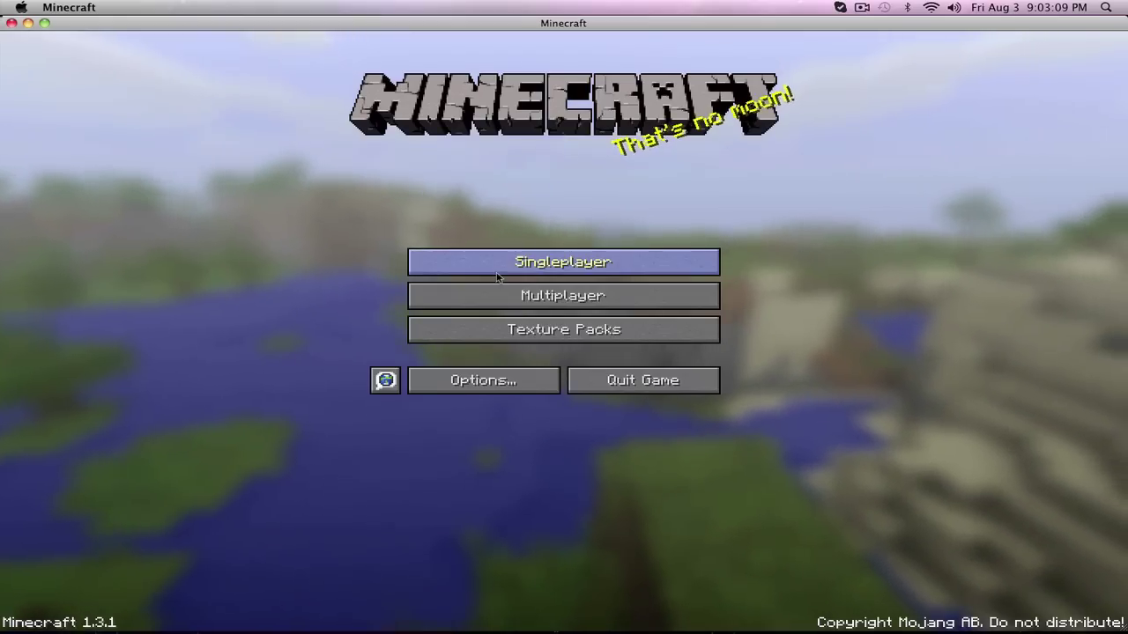
Load the most recent New World in single-player, walk forward to check the minimap, and return to the title screen
click(498, 274)
click(474, 125)
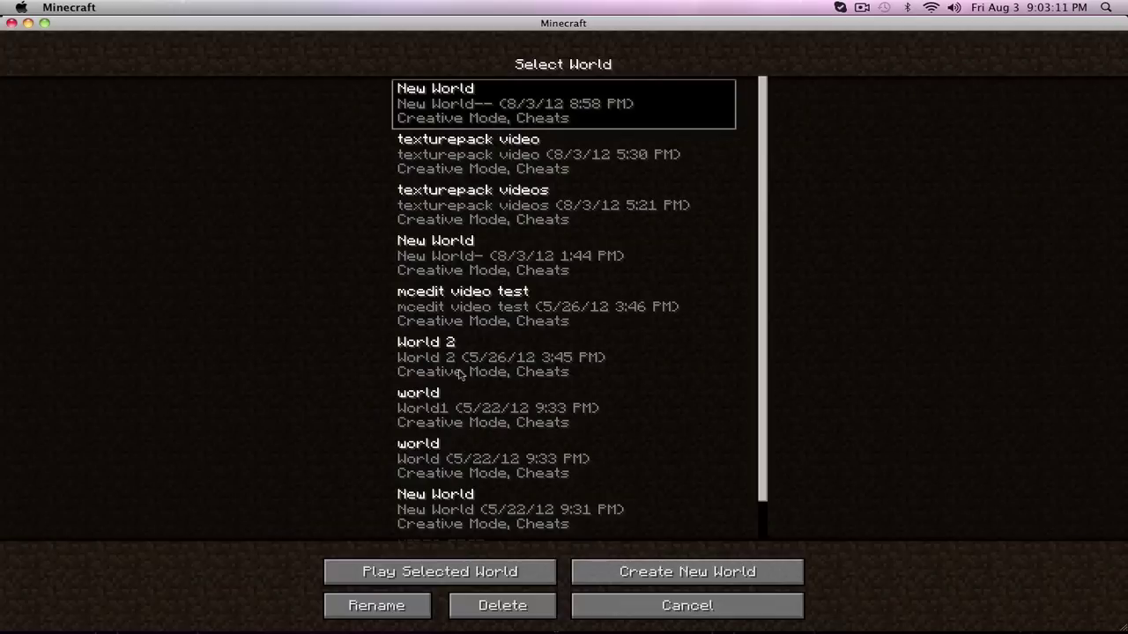
click(447, 566)
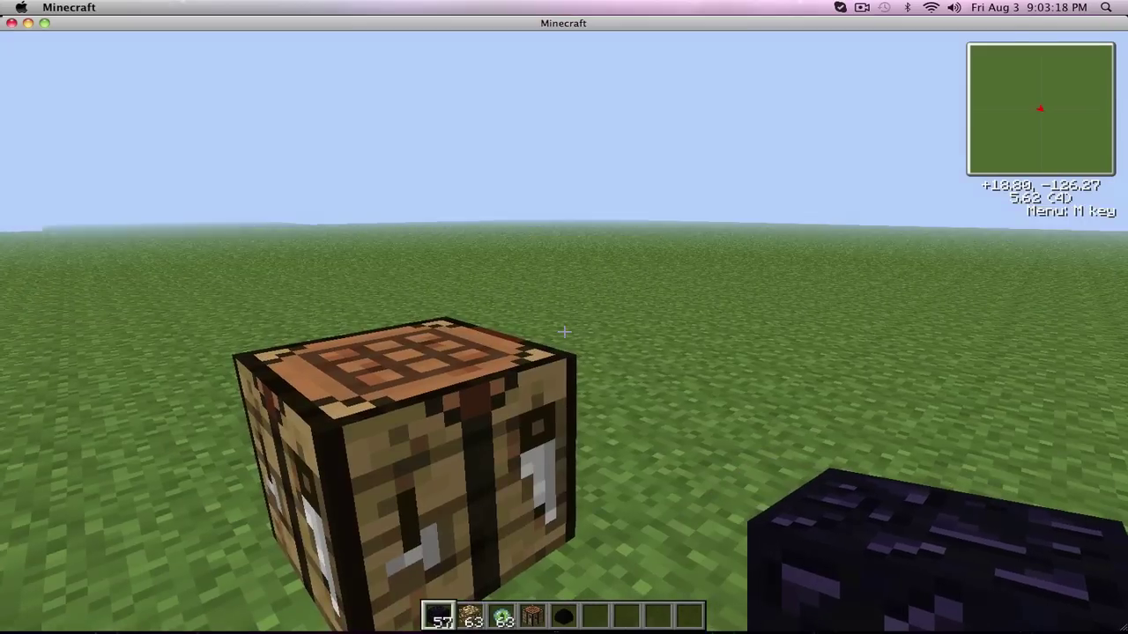
click(564, 331)
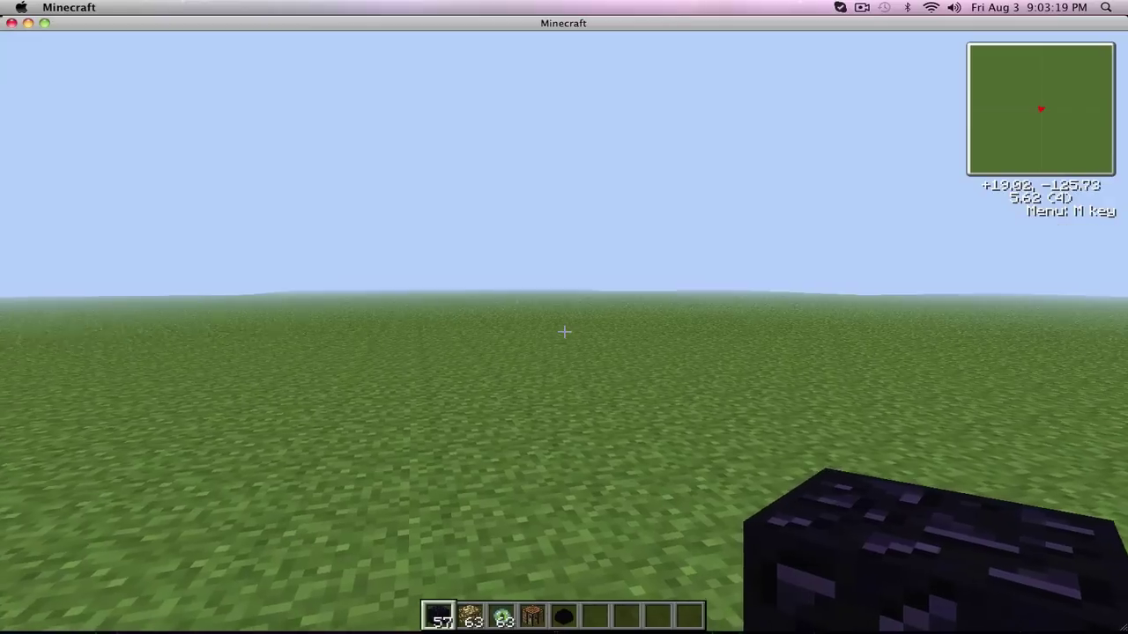
key(w)
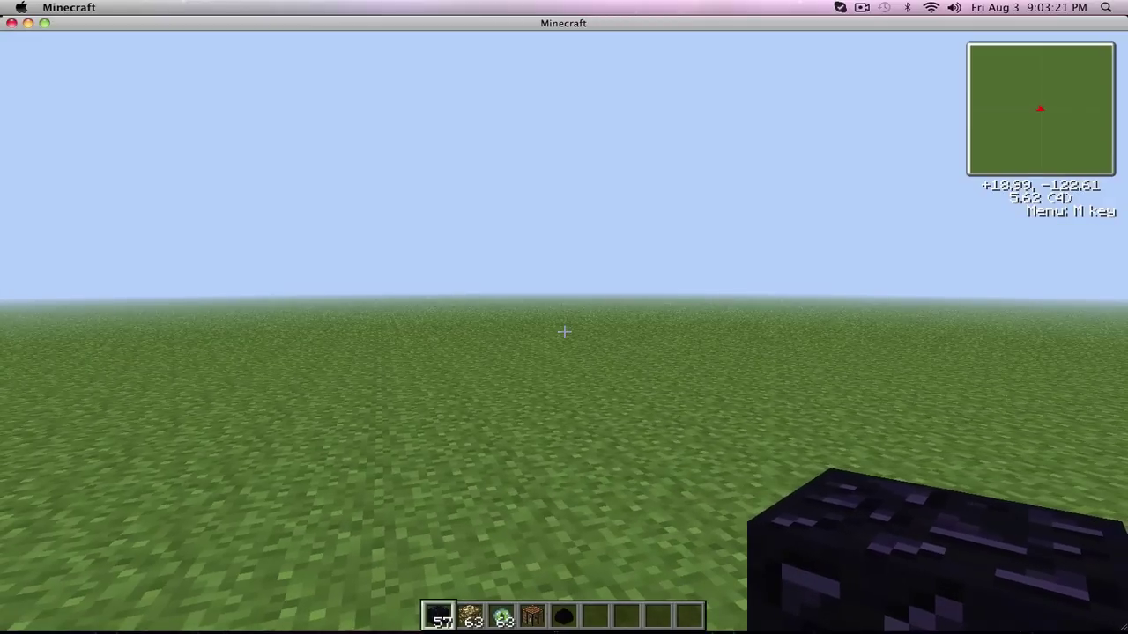
key(Escape)
click(575, 340)
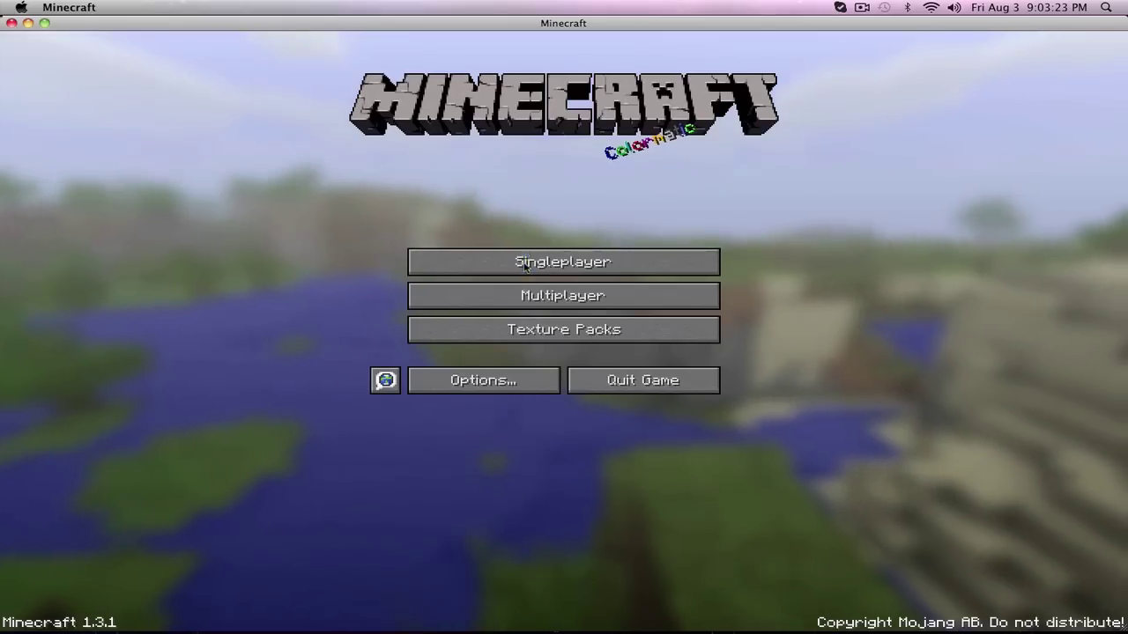
Load the single-player world named texturepack video
click(525, 264)
click(540, 173)
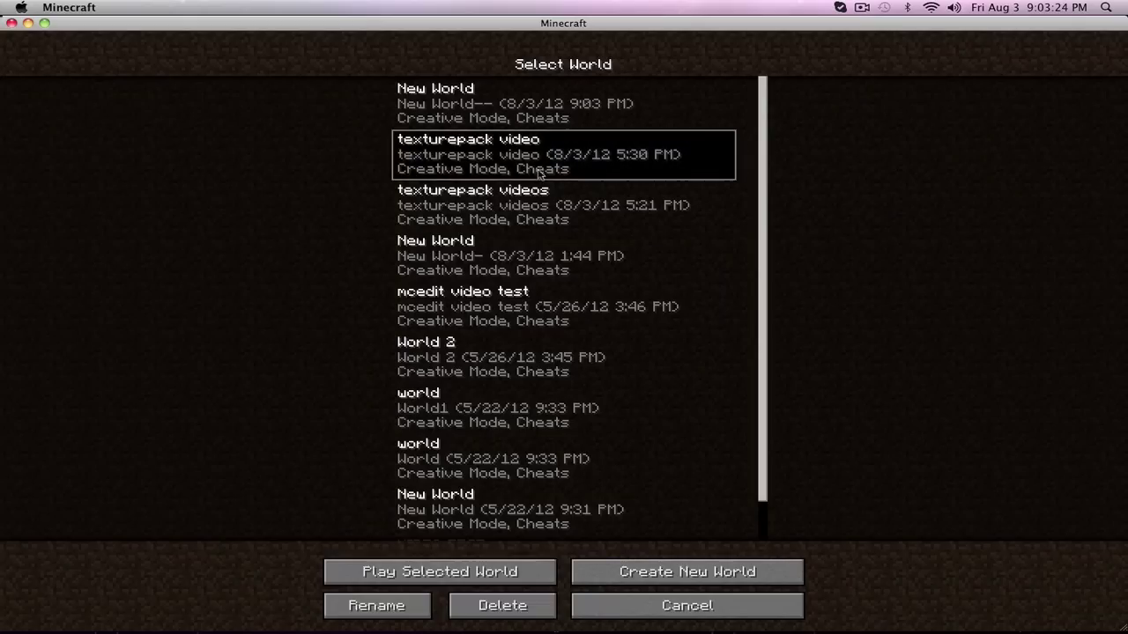
click(454, 581)
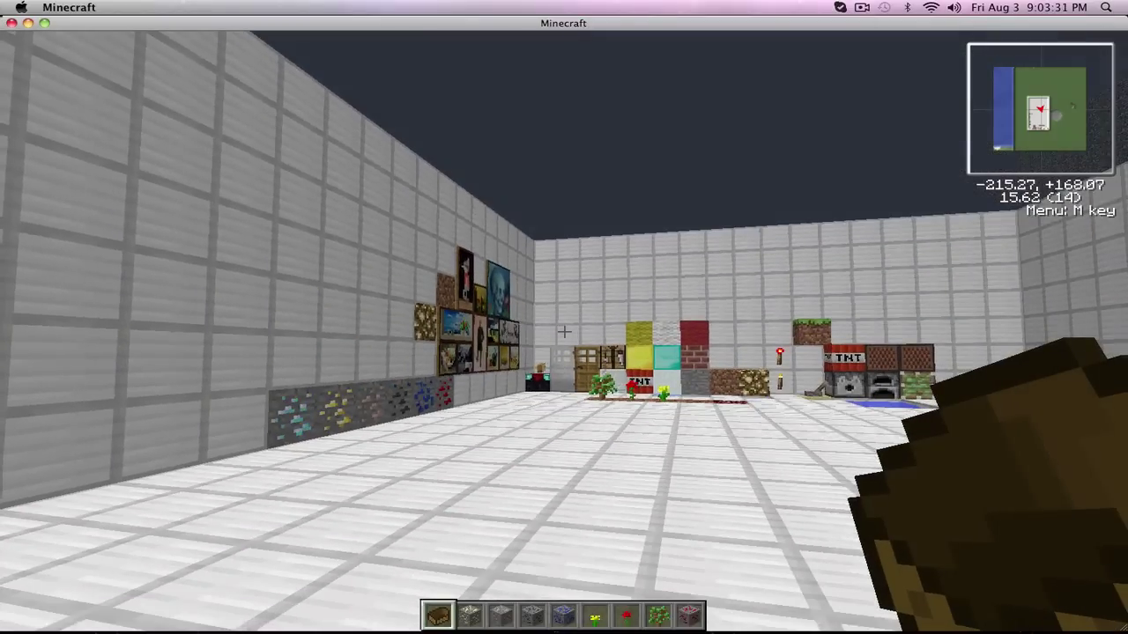
Fly up out of the white room and around the world to examine how the minimap follows the surroundings
key(space)
key(space)
key(space)
key(w)
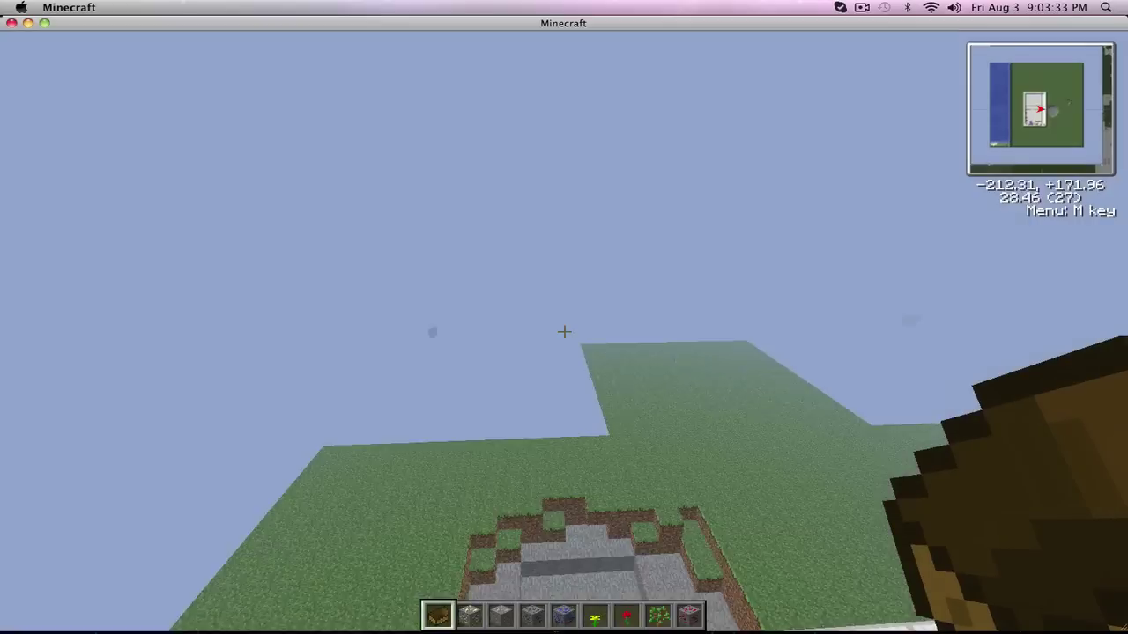
key(w)
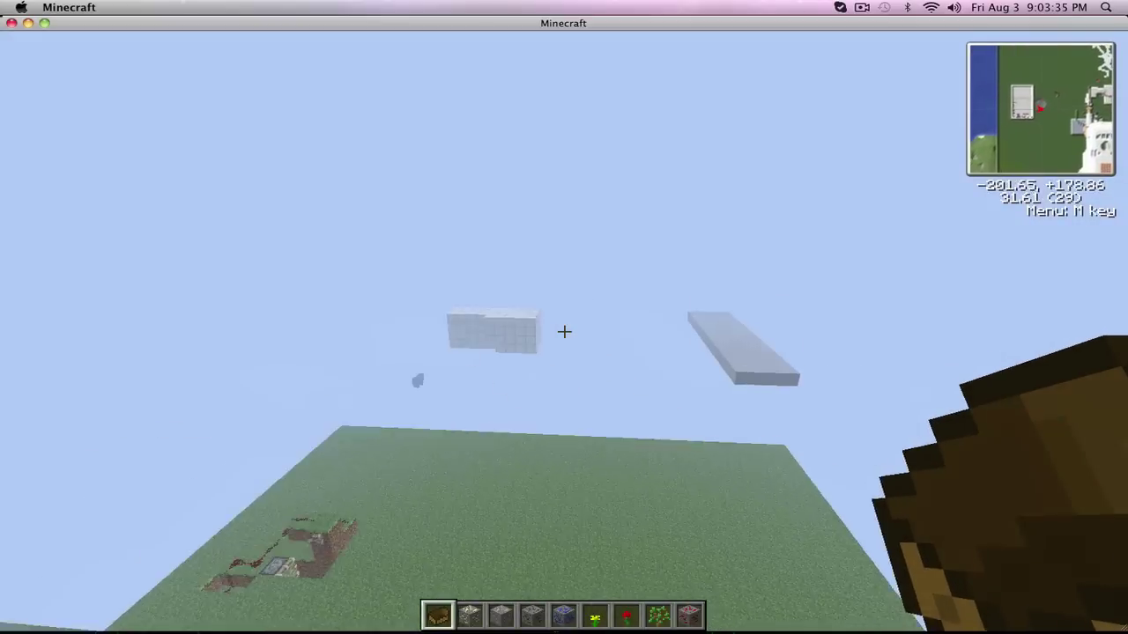
key(w)
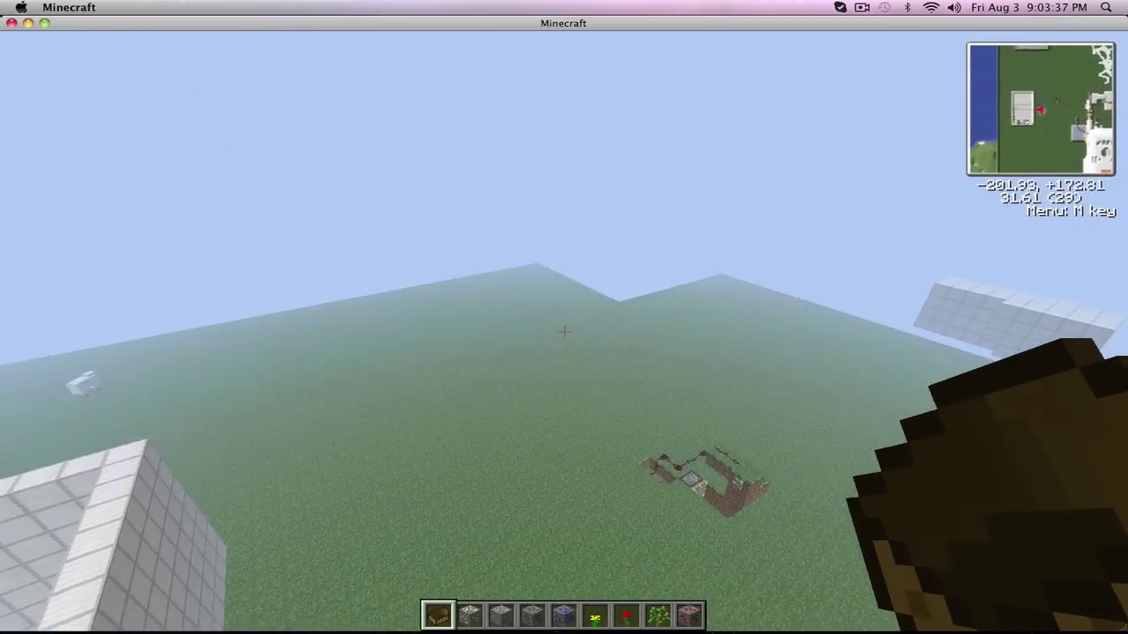
key(w)
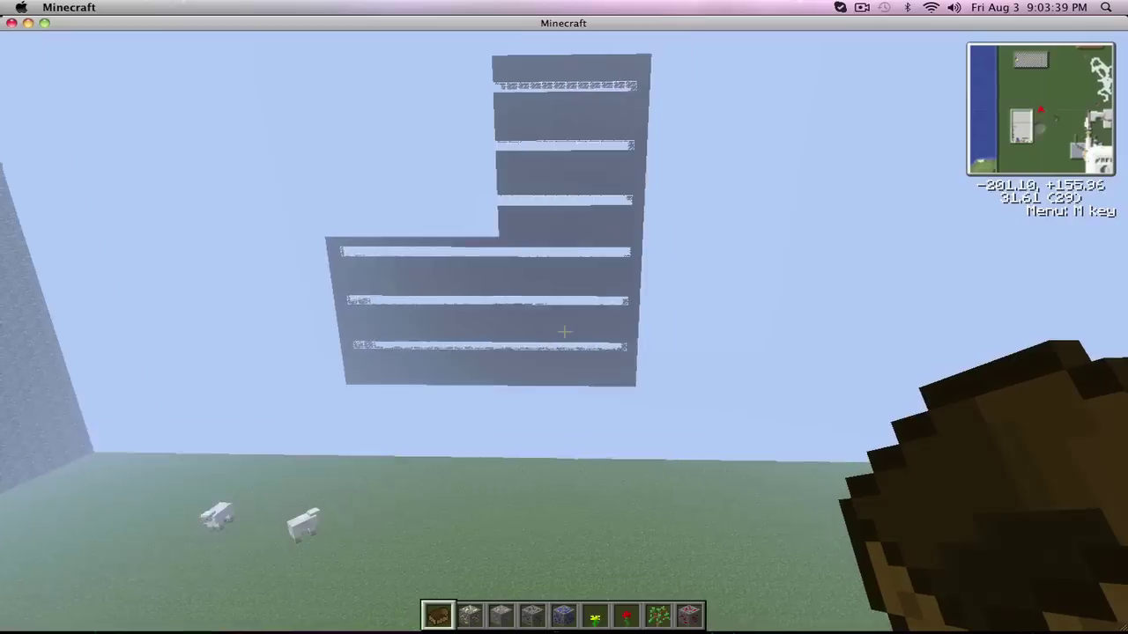
key(w)
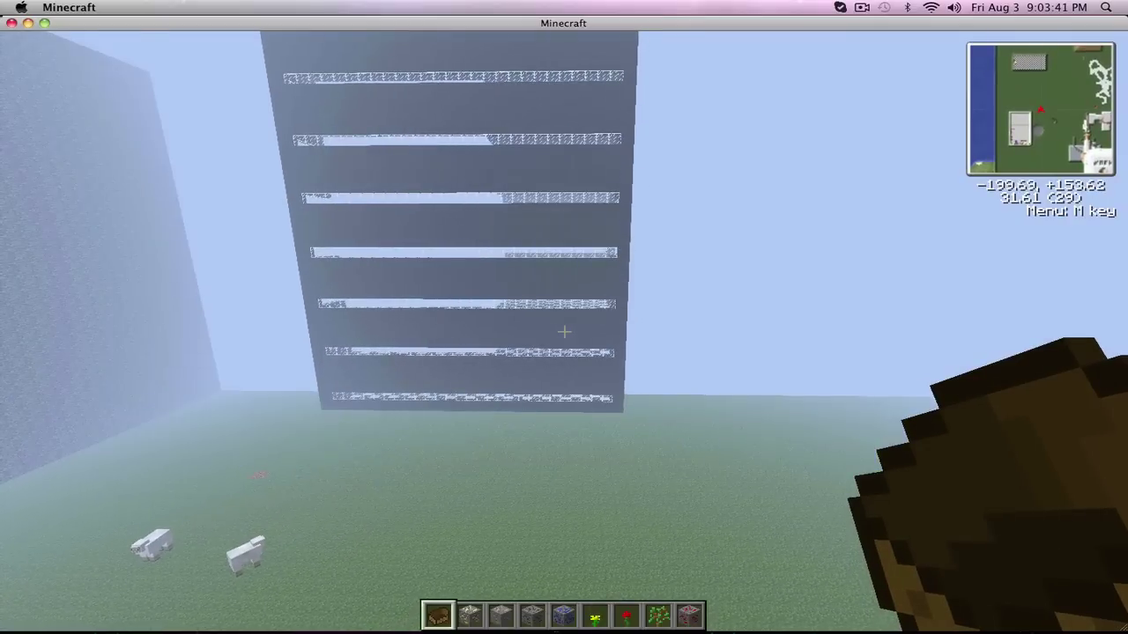
Enable Death Point in the Rei's Minimap menu and open the Minimap Options
key(m)
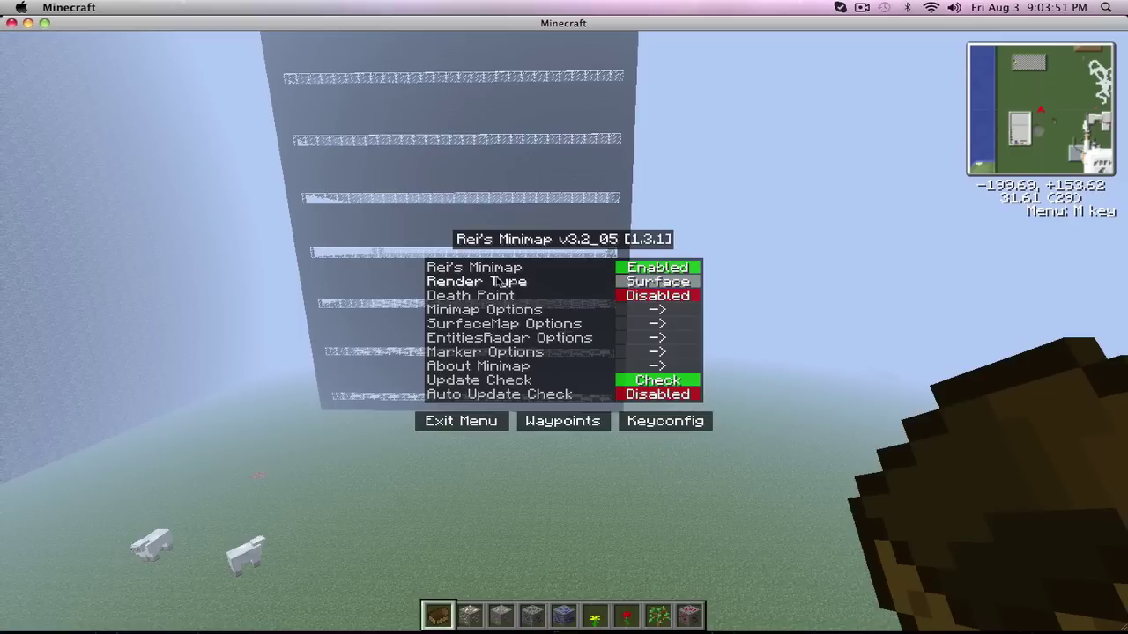
click(652, 298)
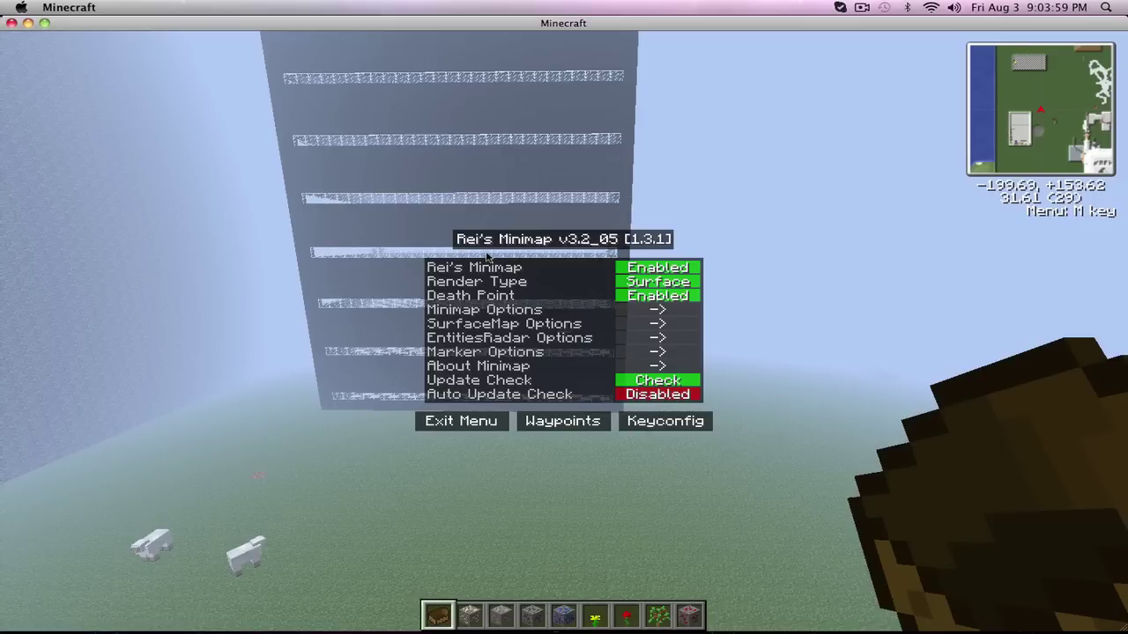
click(614, 310)
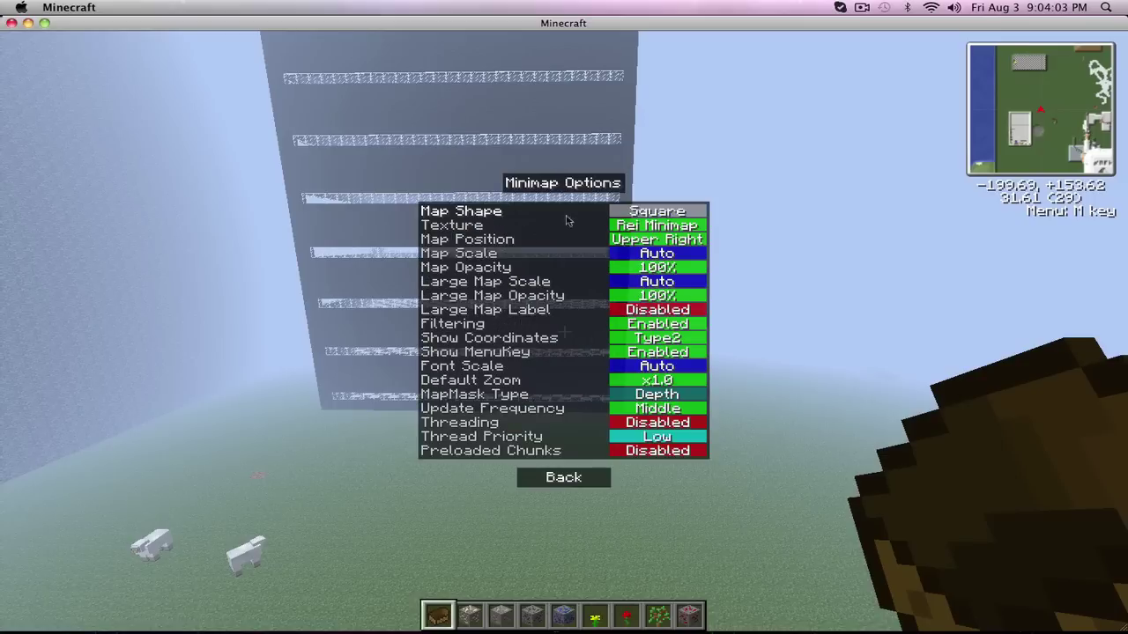
Try the Round map shape and the Zan Minimap texture, restoring Square and Rei Minimap after each
click(678, 214)
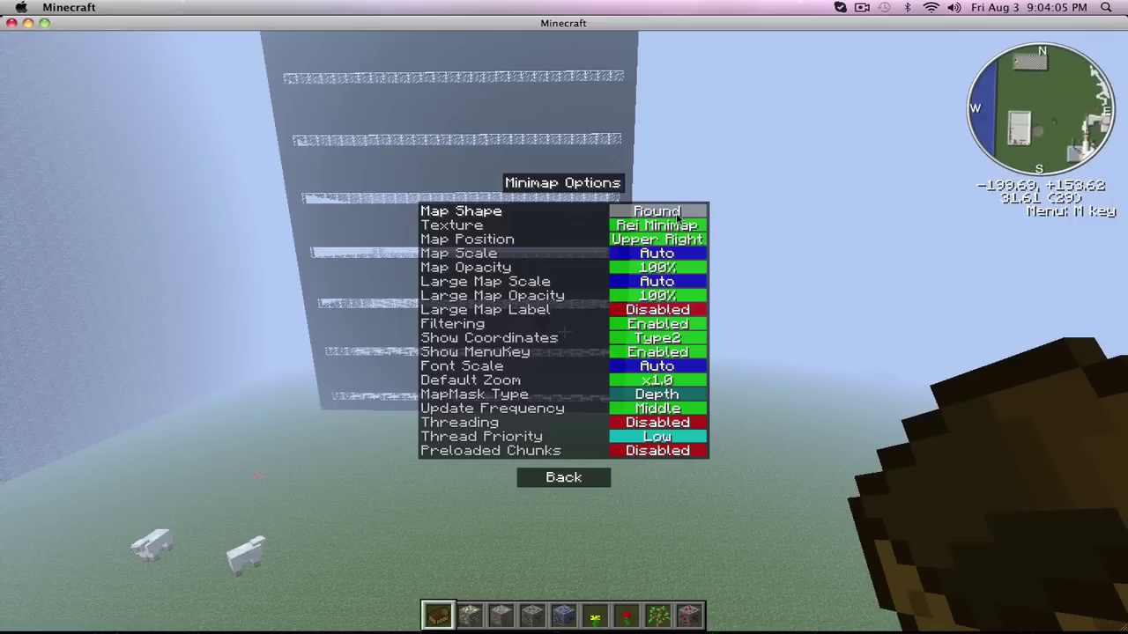
click(677, 214)
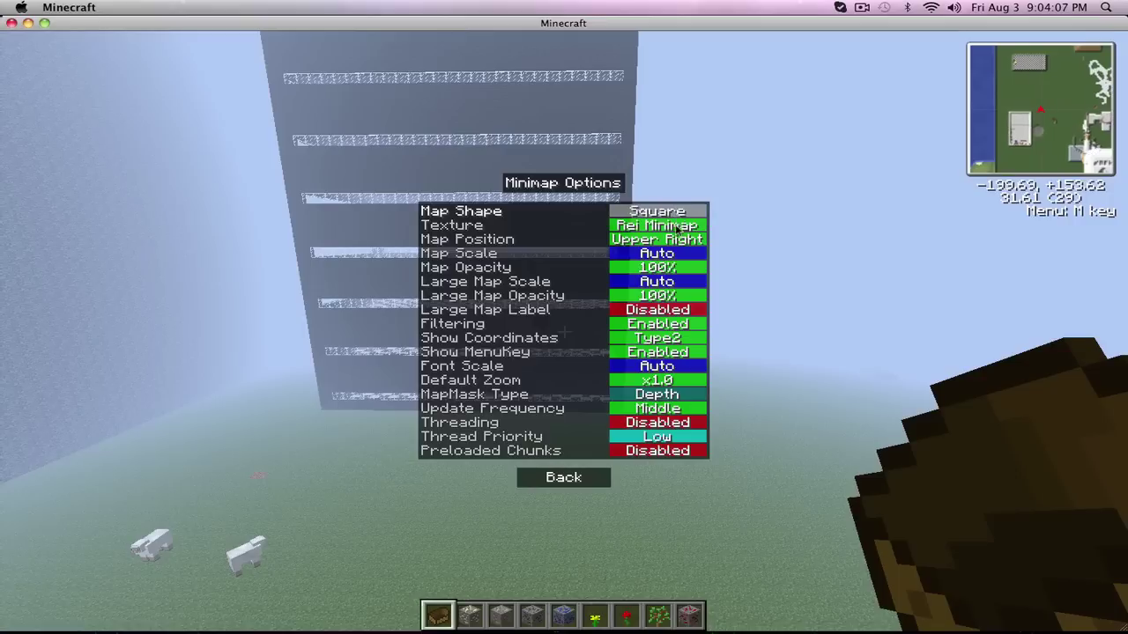
click(675, 229)
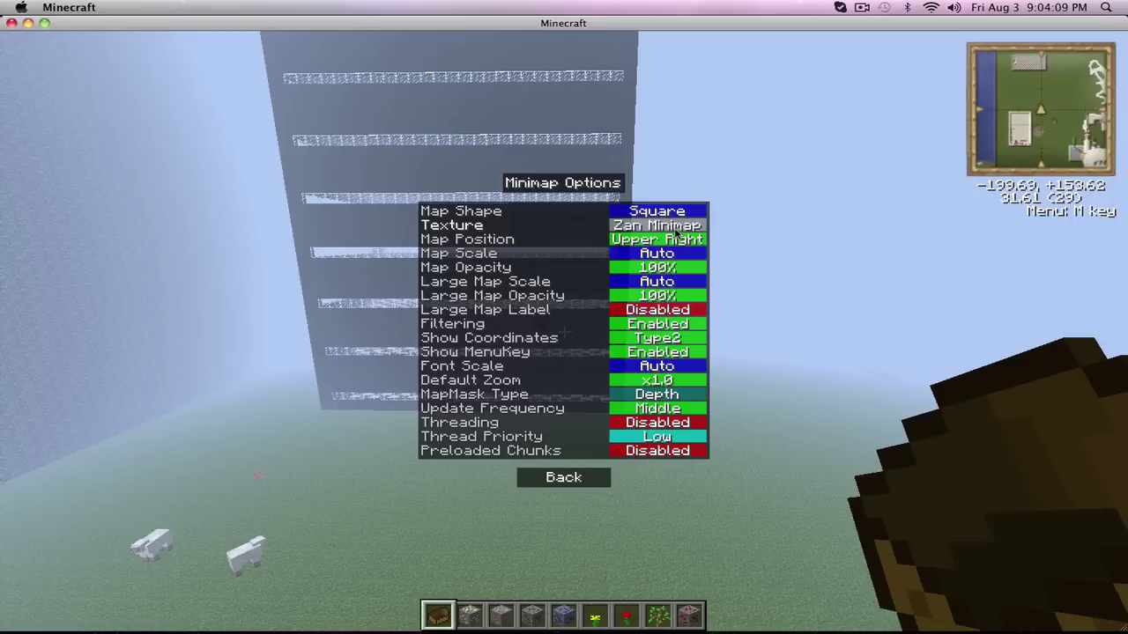
click(675, 229)
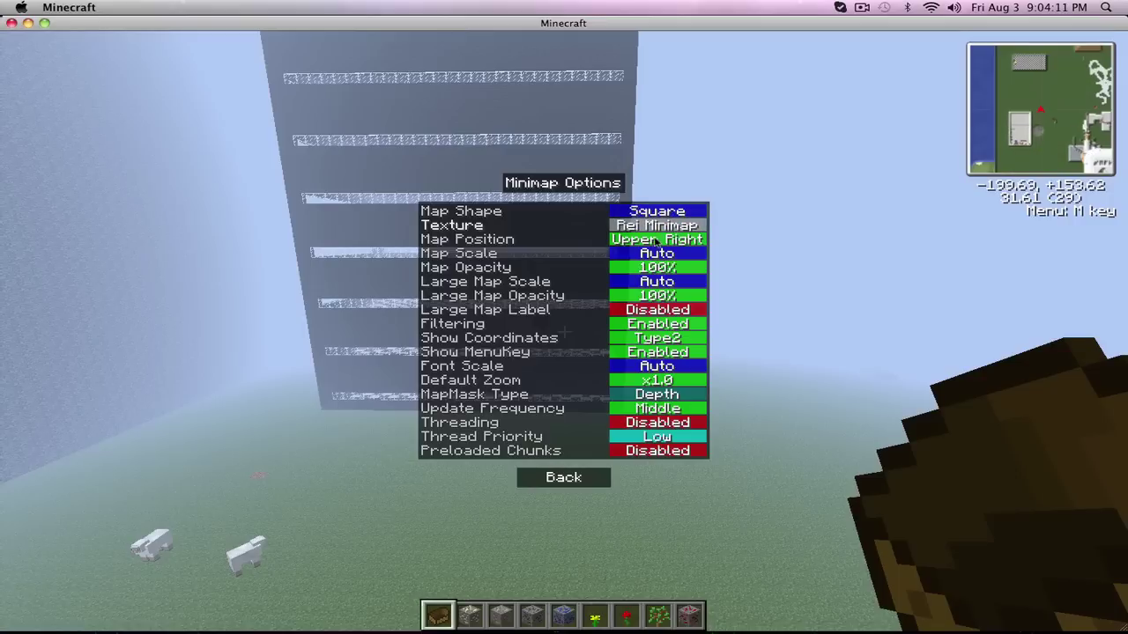
Cycle through the minimap's position choices and set Map Position to Lower Right
click(654, 242)
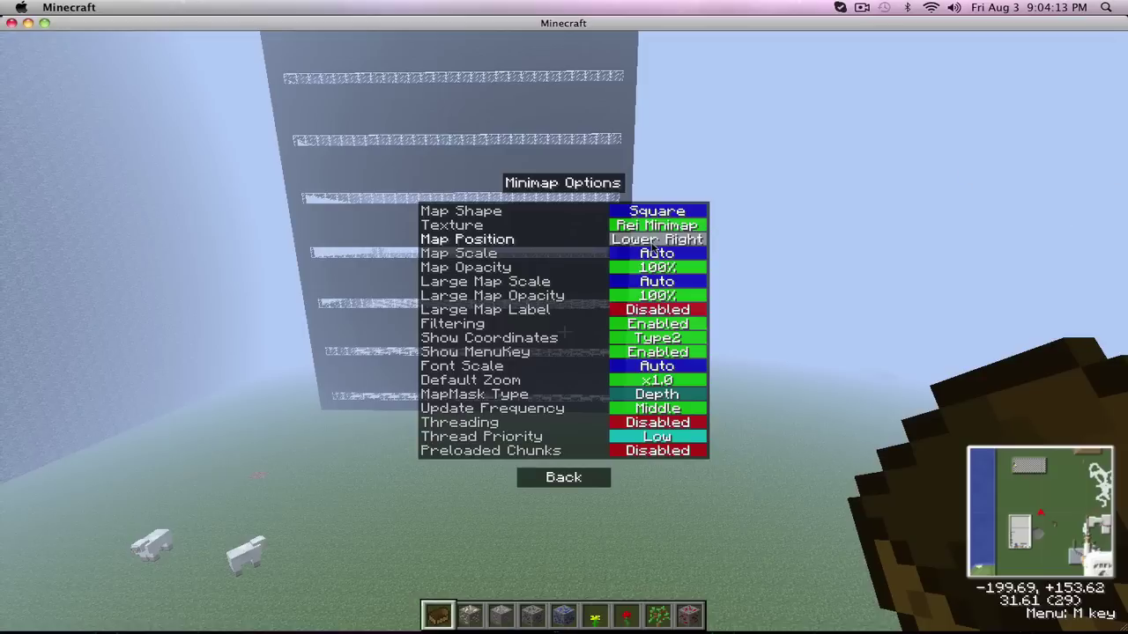
click(654, 241)
click(655, 242)
click(655, 242)
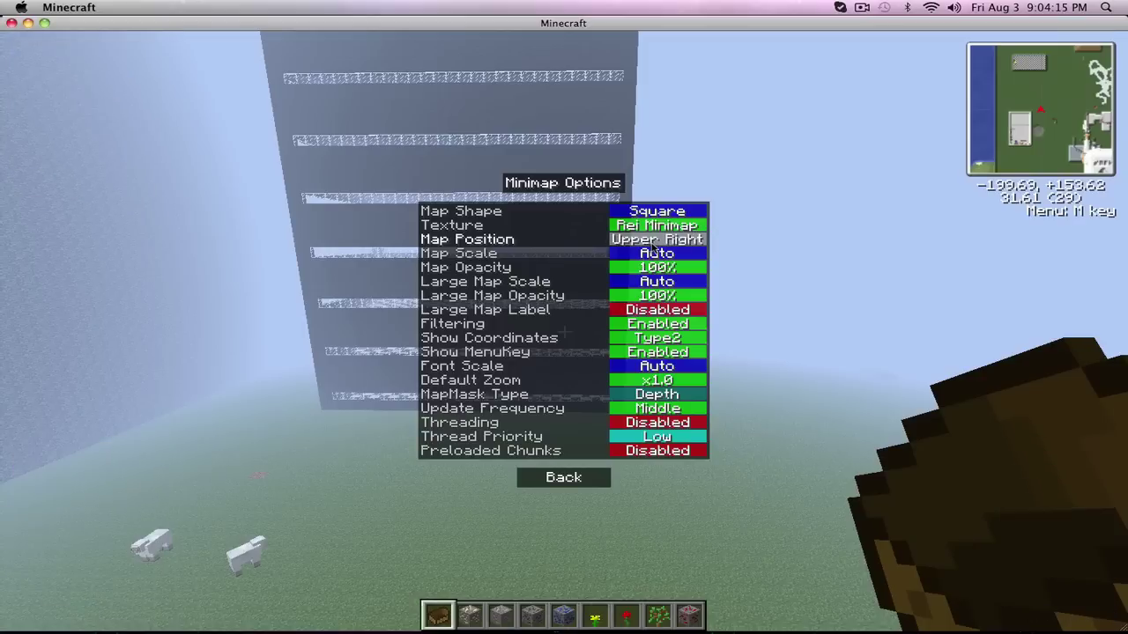
click(654, 244)
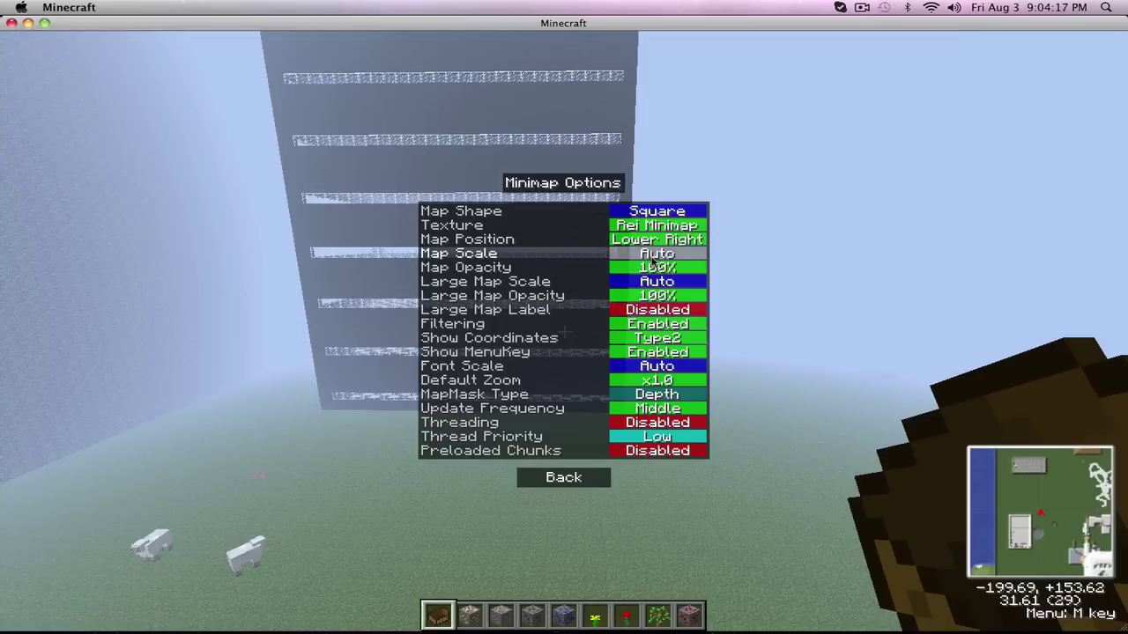
Cycle through the minimap's size choices and set Map Scale to Larger
click(653, 254)
click(653, 255)
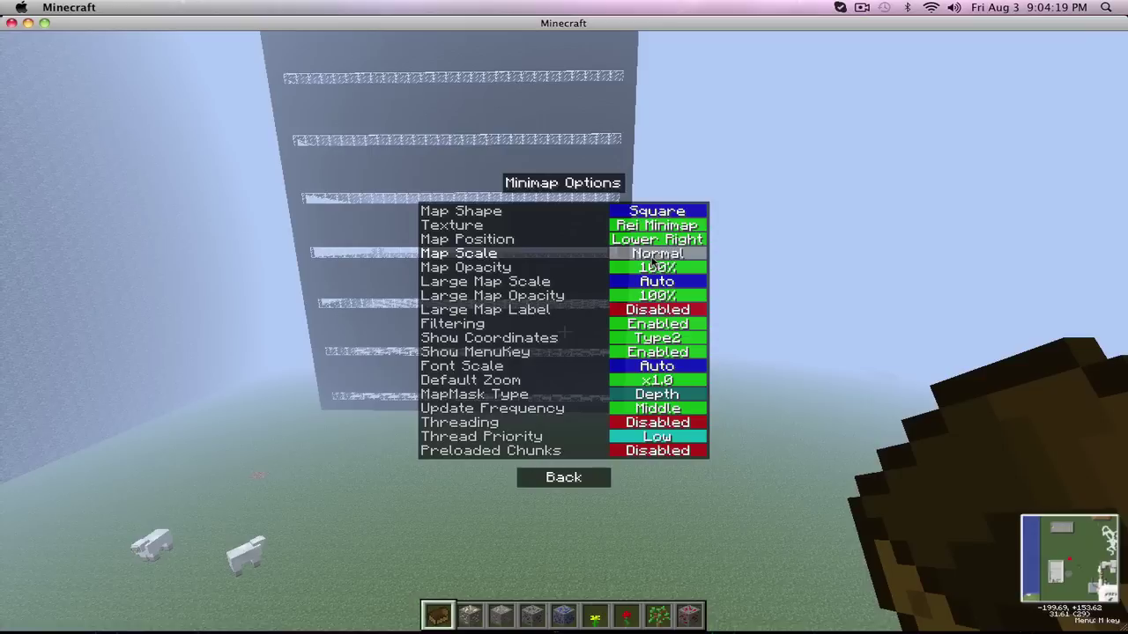
click(653, 255)
click(653, 254)
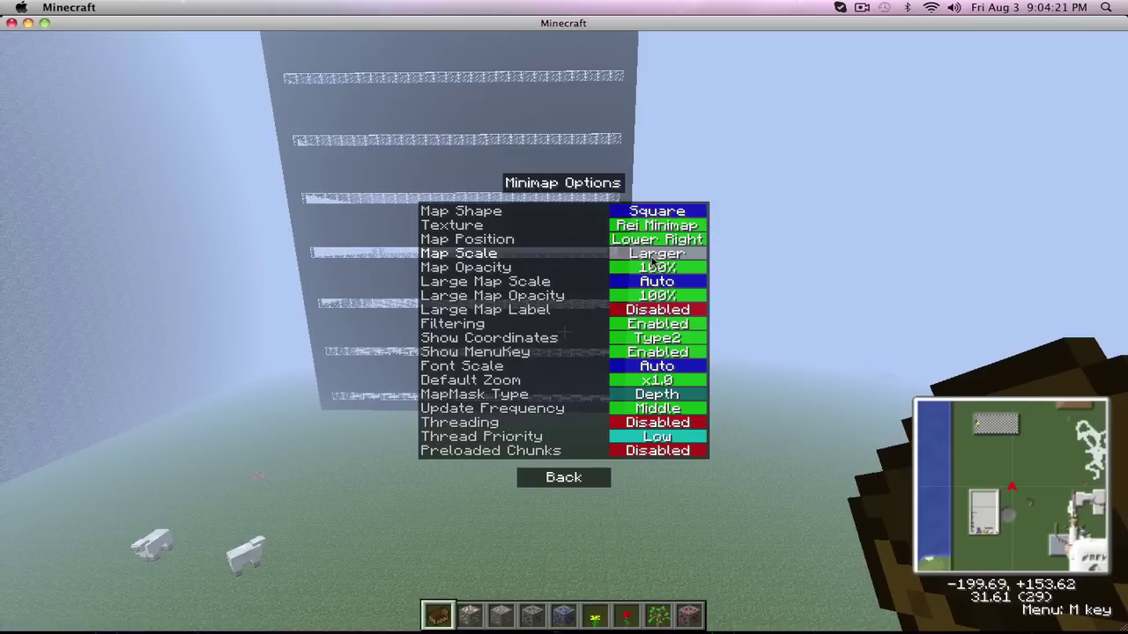
Cycle through the Map Scale choices, including Gui Scale, and restore Larger
click(653, 255)
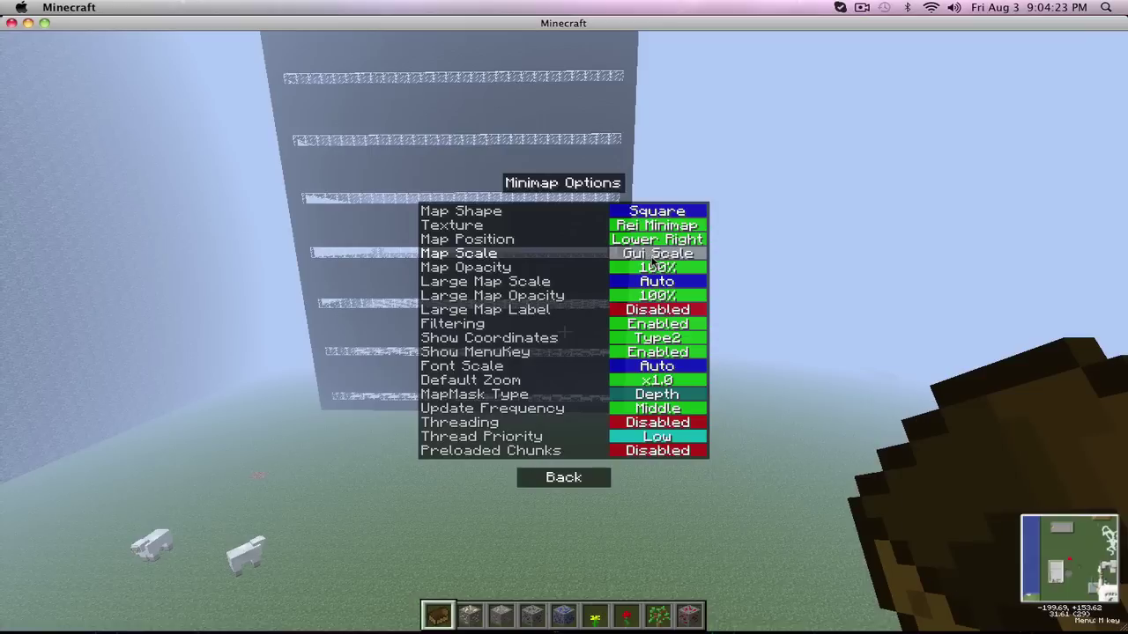
click(653, 255)
click(653, 255)
click(653, 254)
click(653, 255)
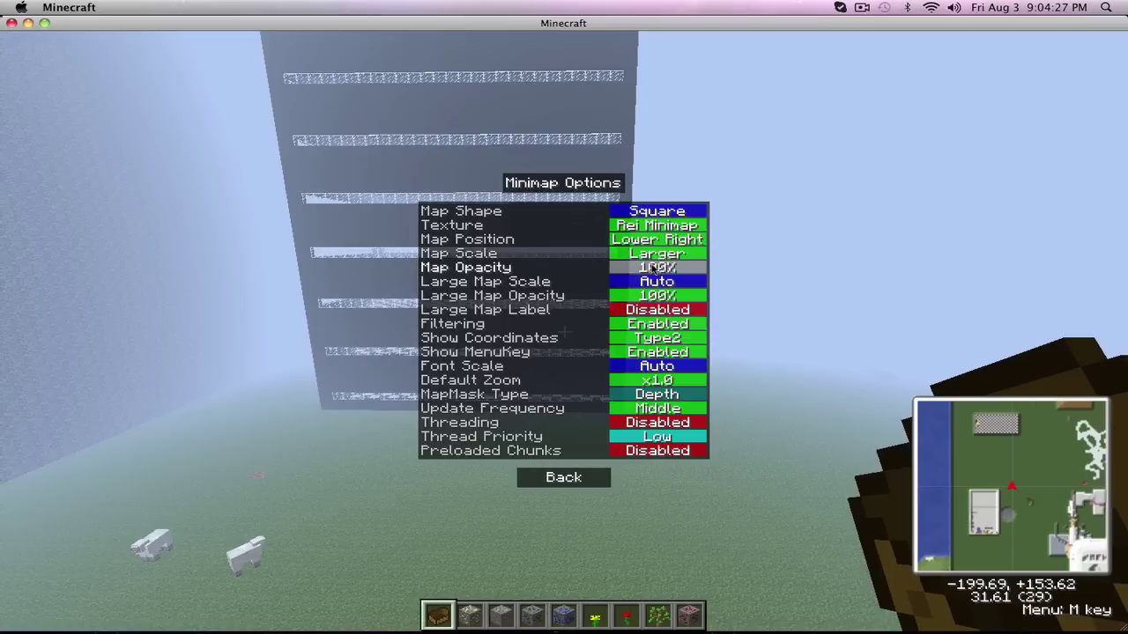
Try lower Map Opacity values such as 50% and 25% on the minimap, and restore 100%
click(653, 269)
click(653, 268)
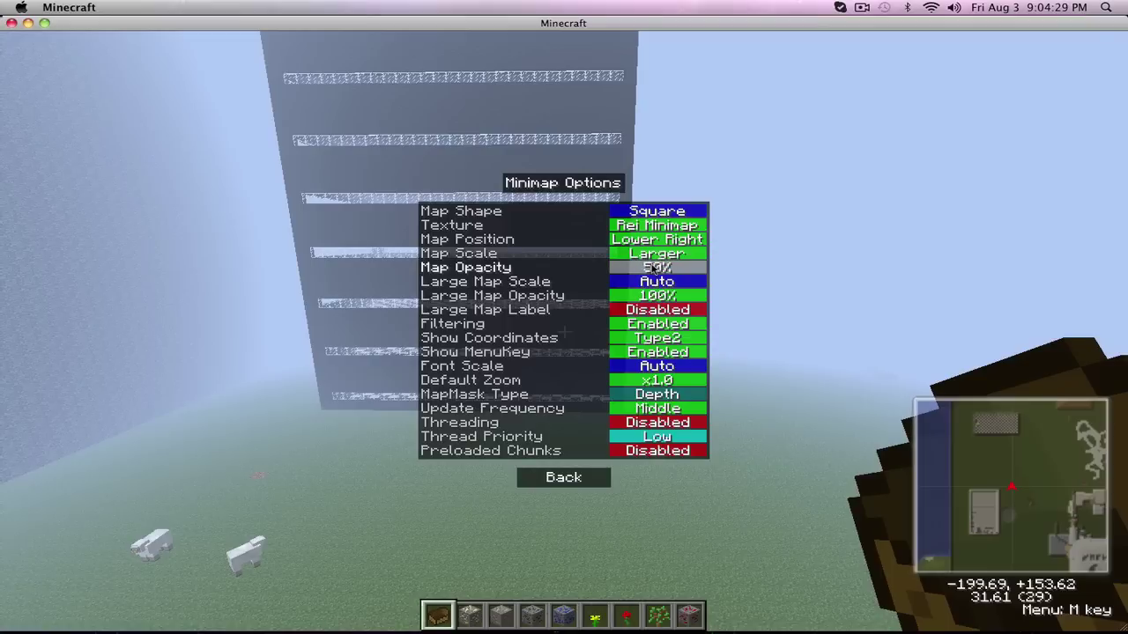
click(652, 269)
click(653, 269)
click(653, 267)
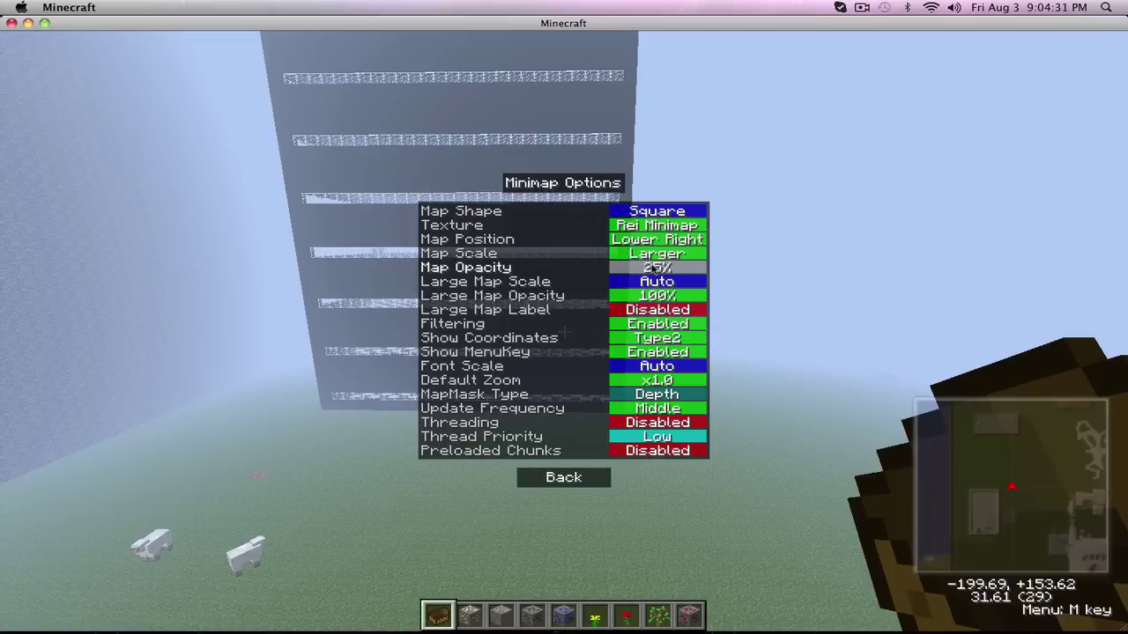
click(653, 267)
click(653, 267)
click(653, 267)
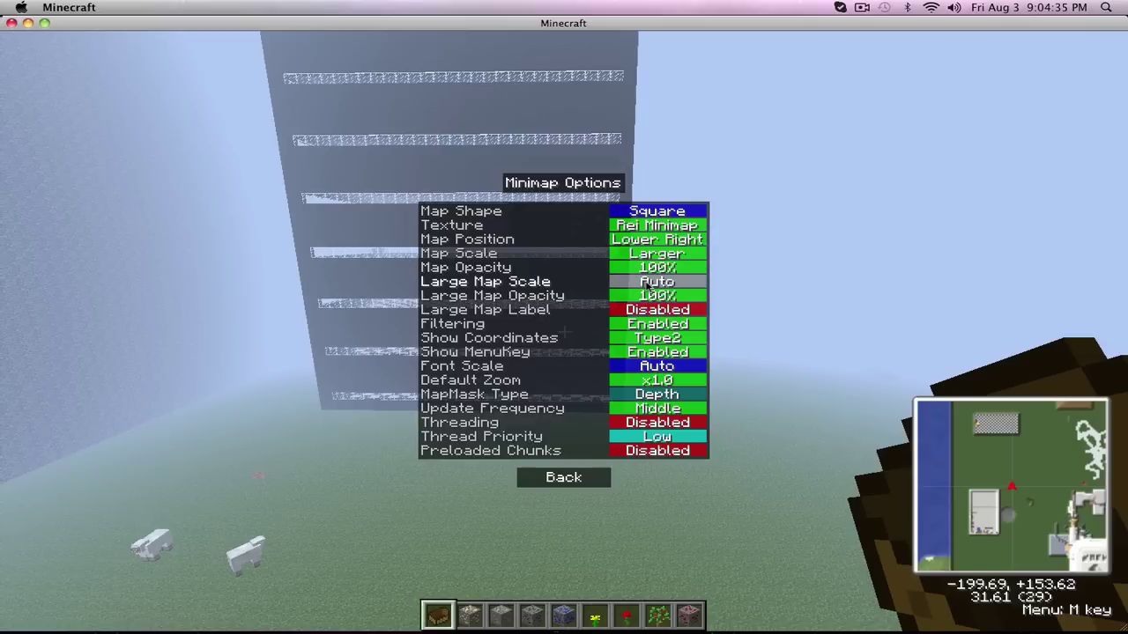
Cycle through the Large Map Scale choices, including Gui Scale, and restore Auto
click(650, 282)
click(649, 282)
click(649, 282)
click(650, 282)
click(649, 289)
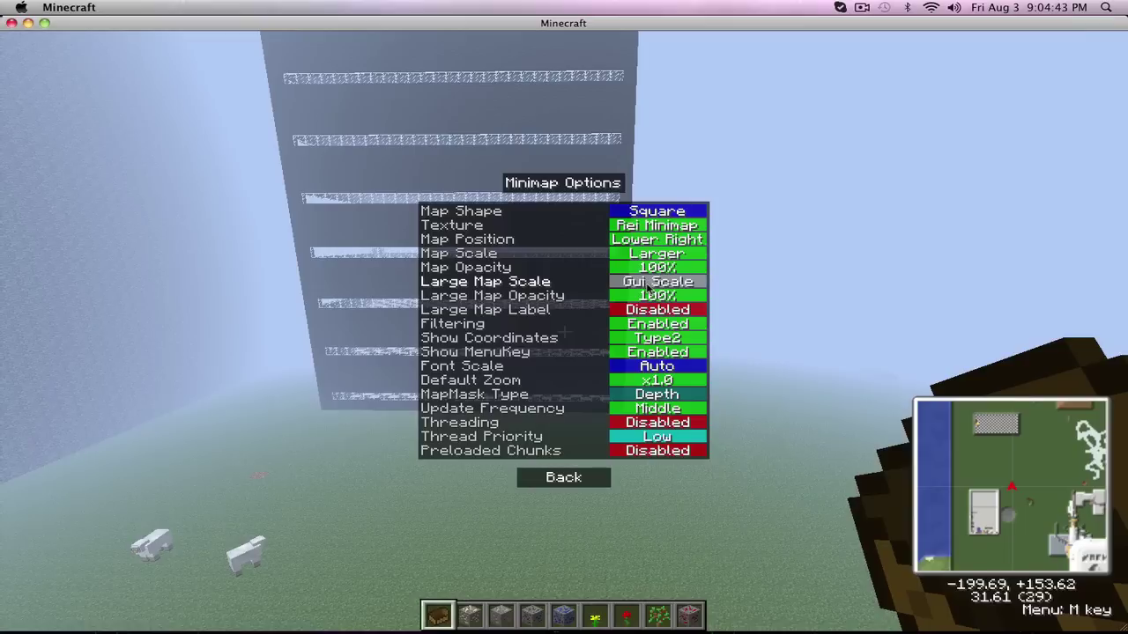
click(650, 284)
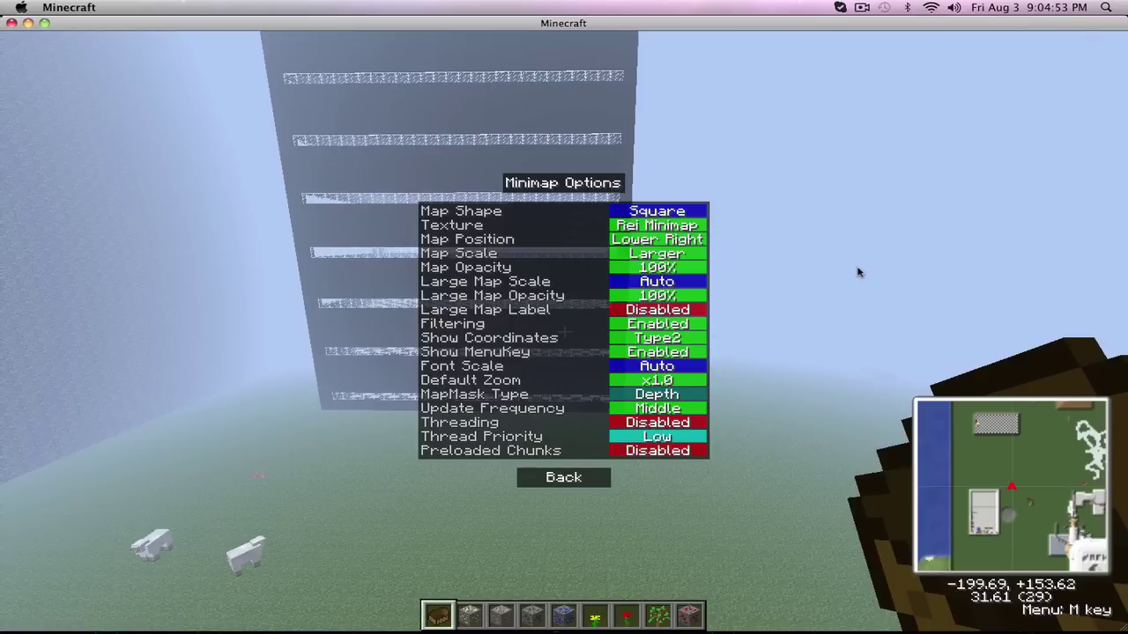
Leave the Rei's Minimap menu and travel around the tower, brick house and crater to check how the minimap tracks movement
click(567, 481)
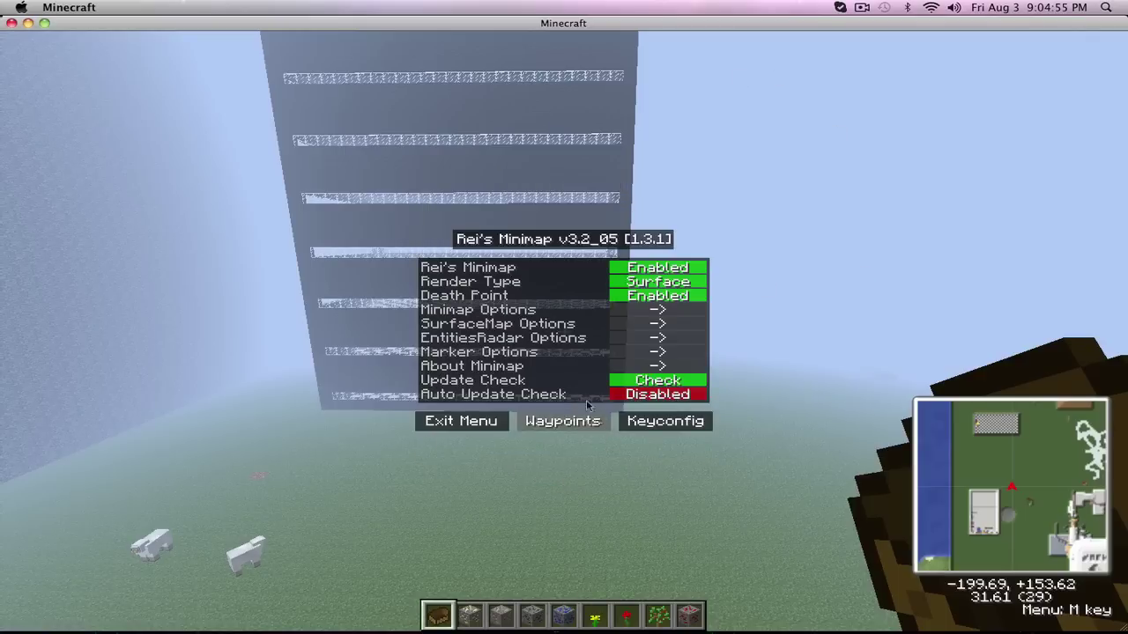
click(461, 421)
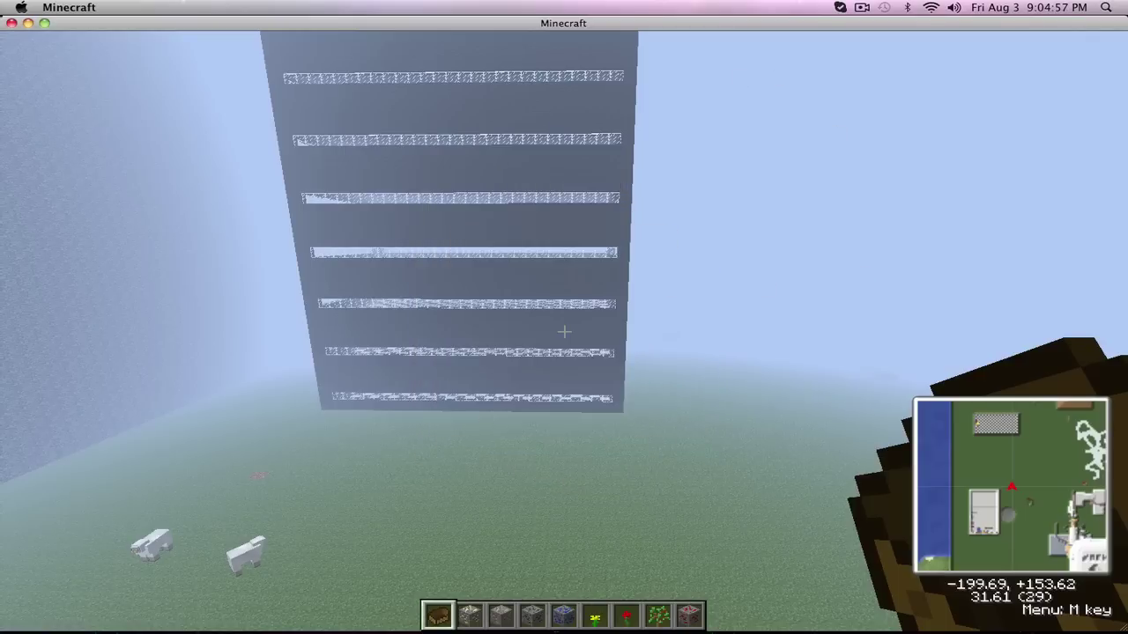
key(w)
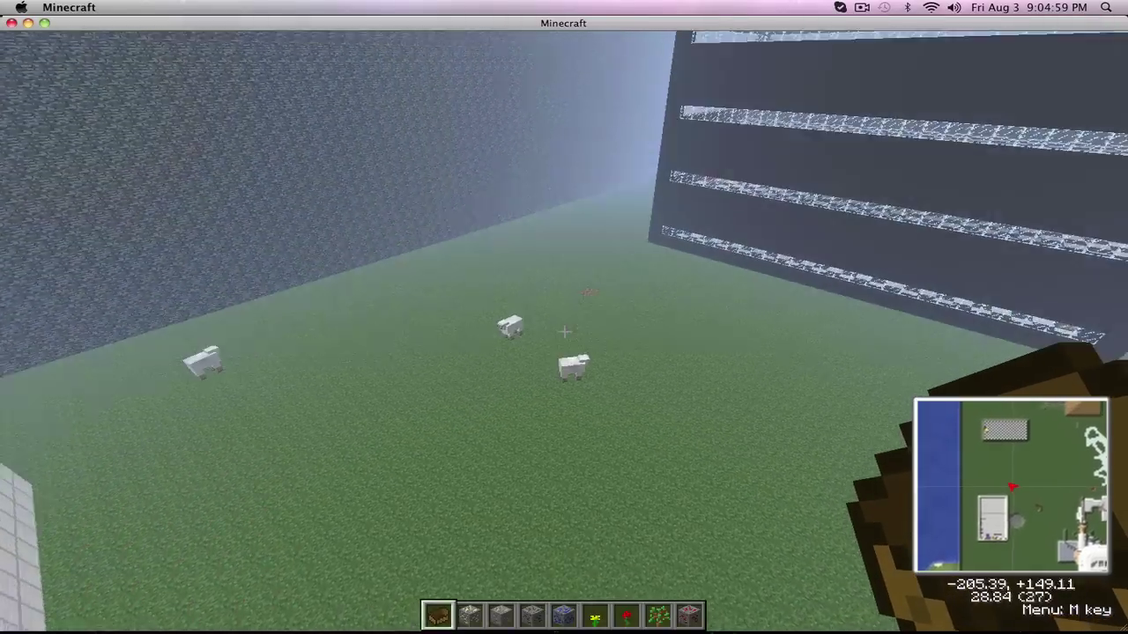
key(w)
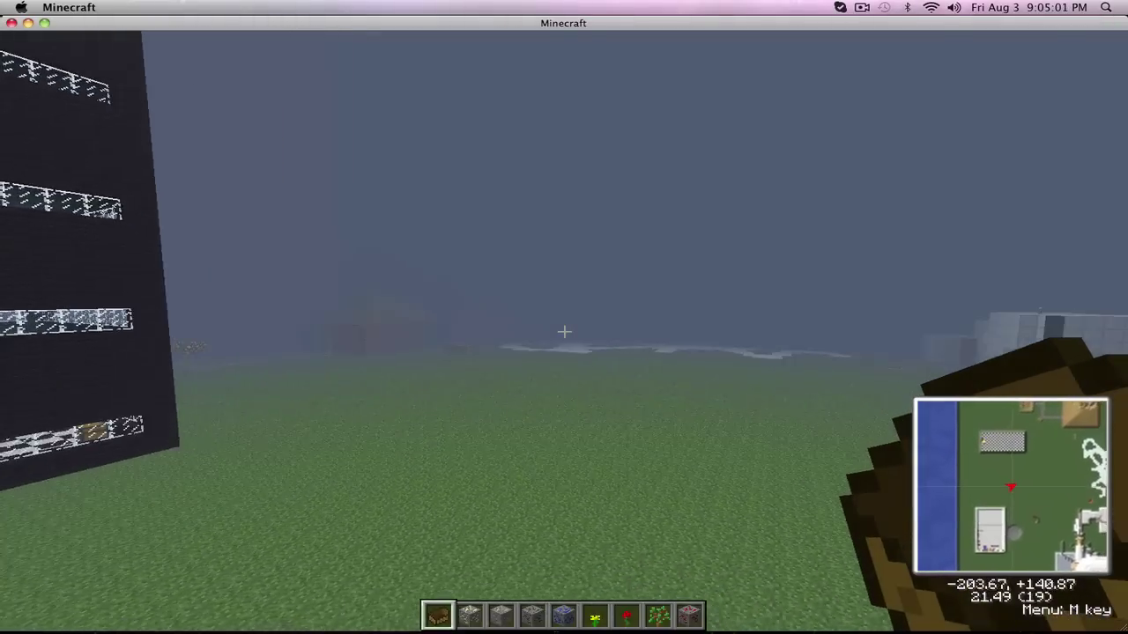
key(w)
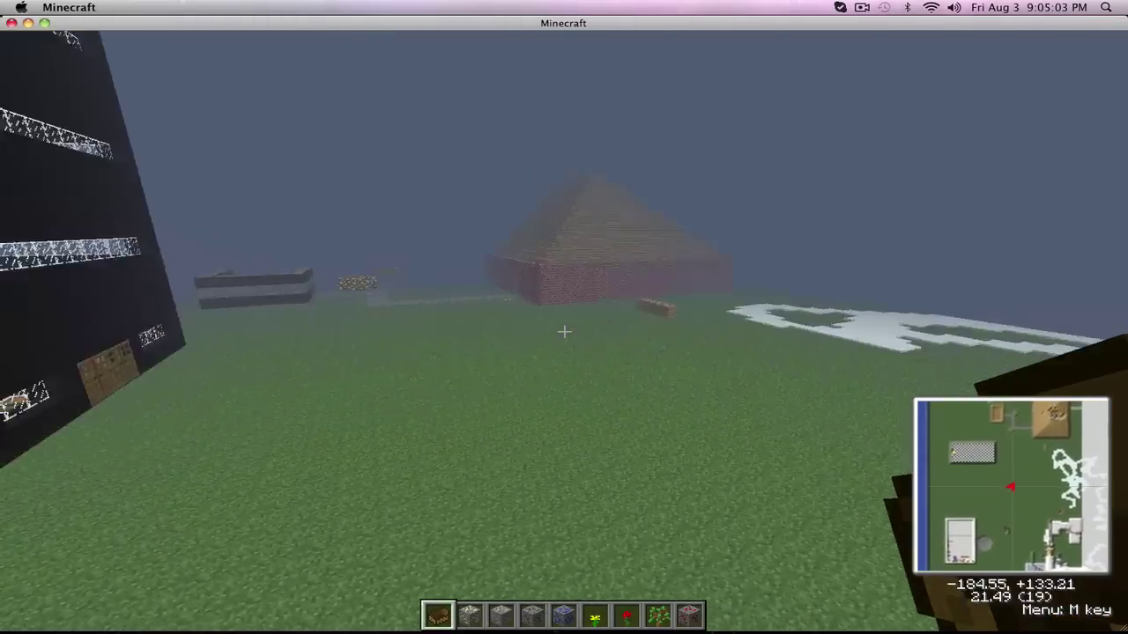
key(w)
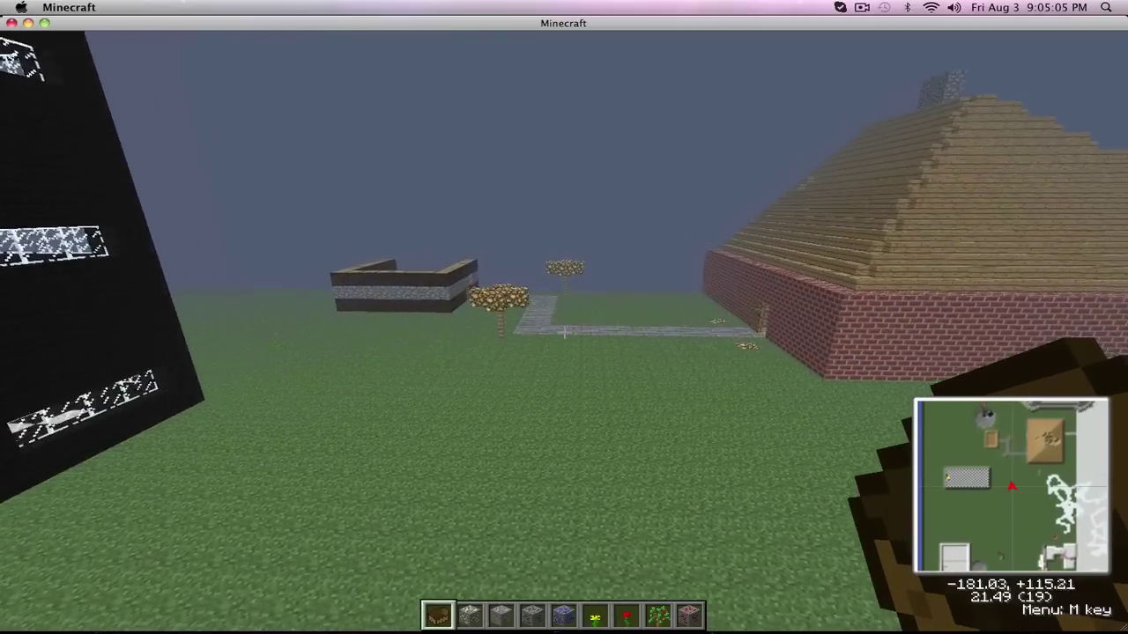
key(w)
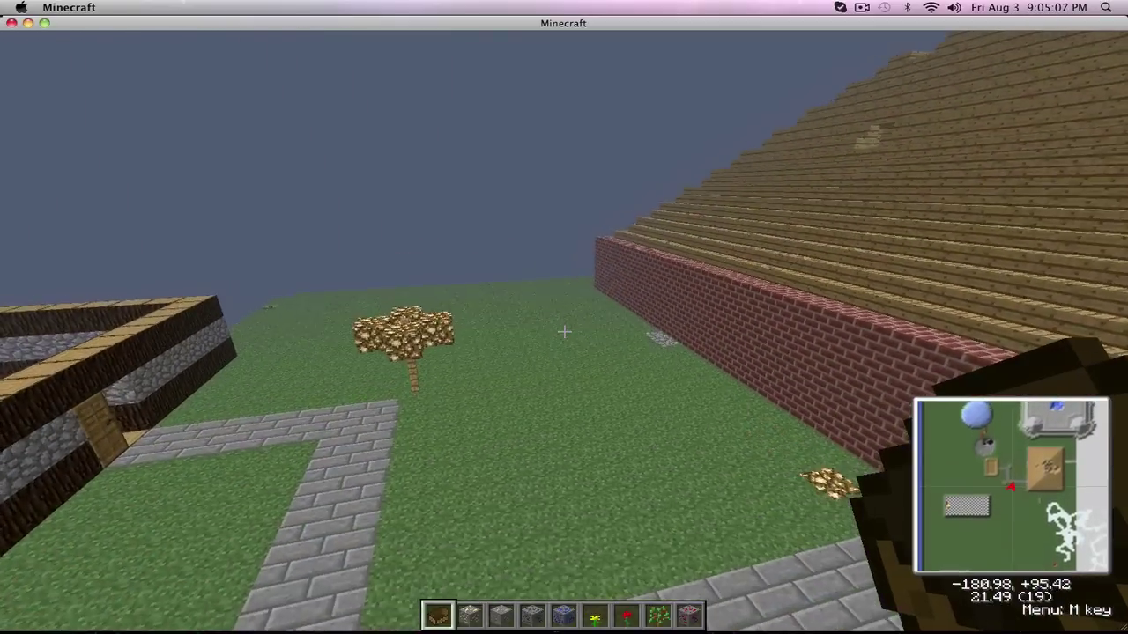
key(w)
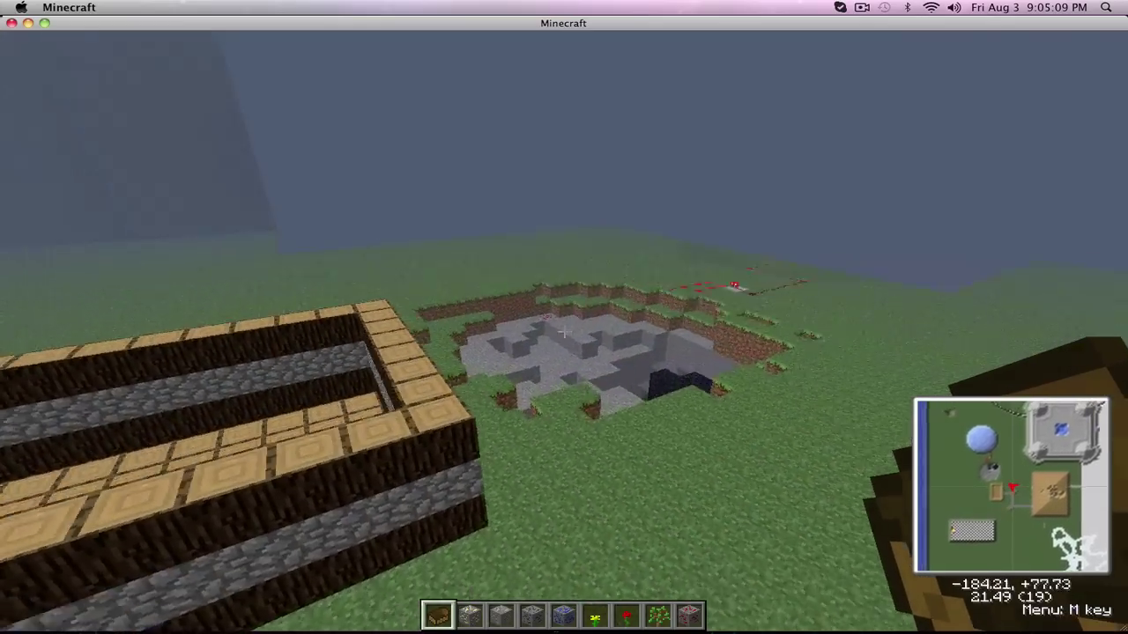
key(w)
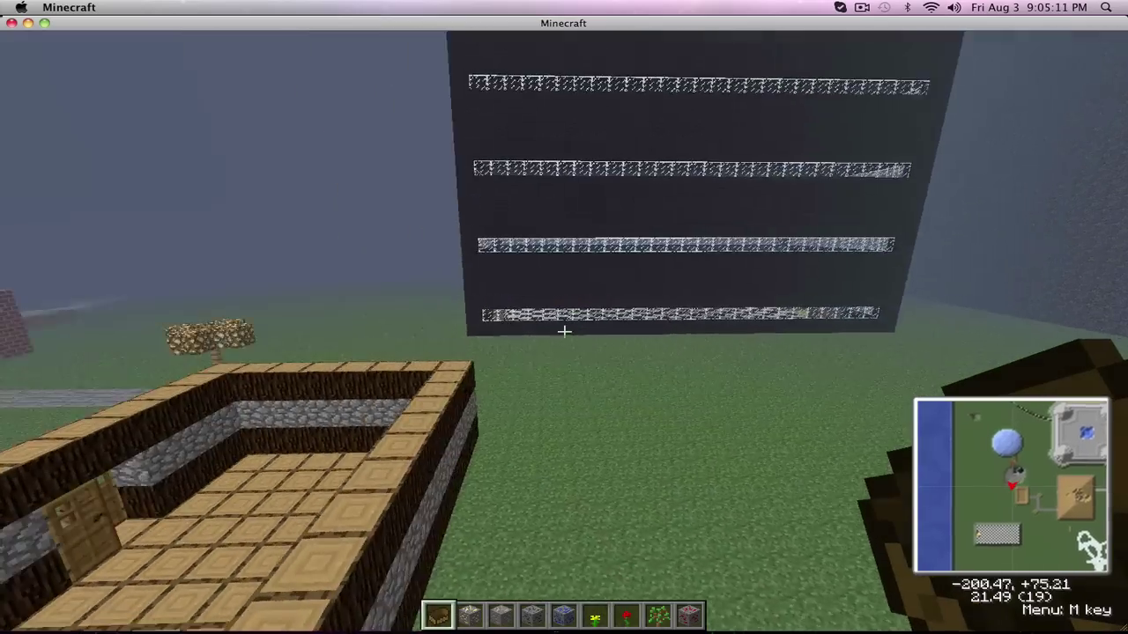
key(w)
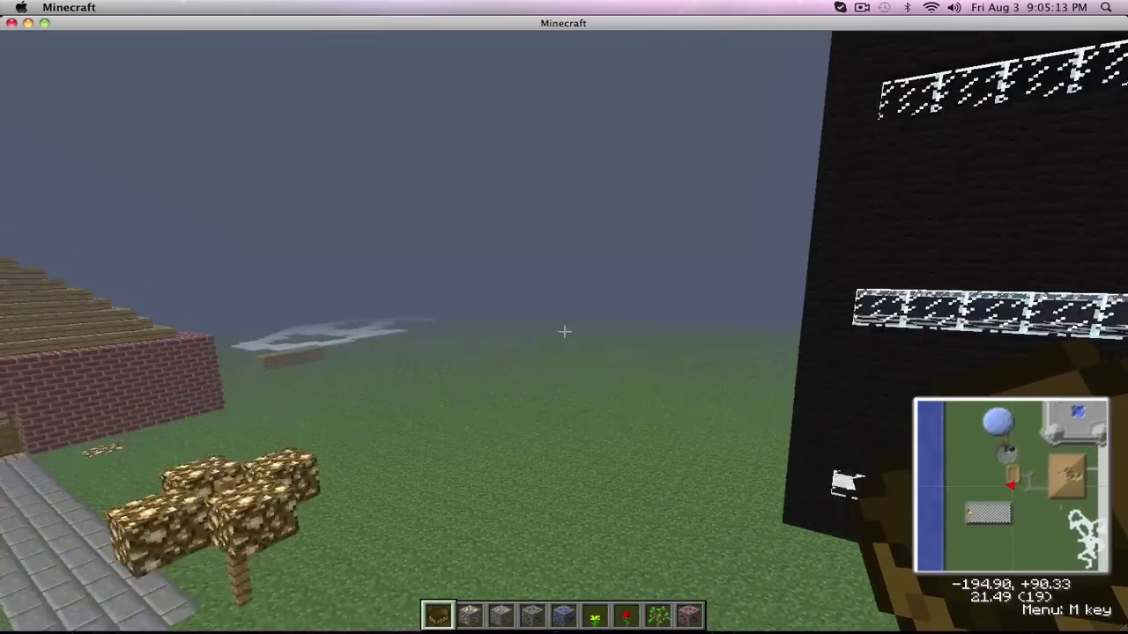
key(w)
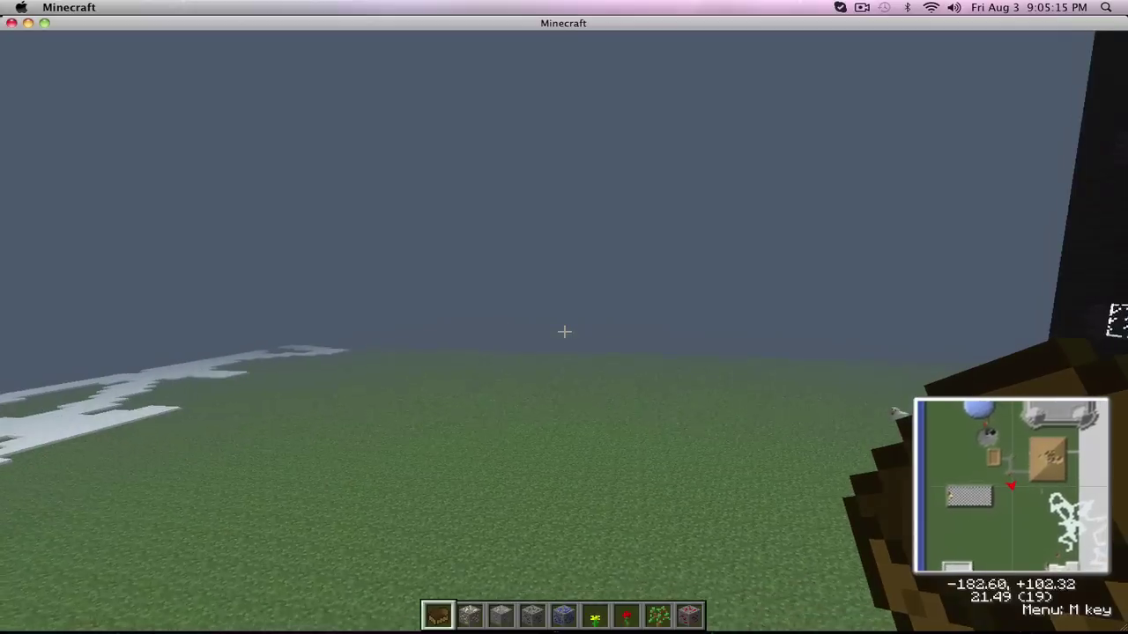